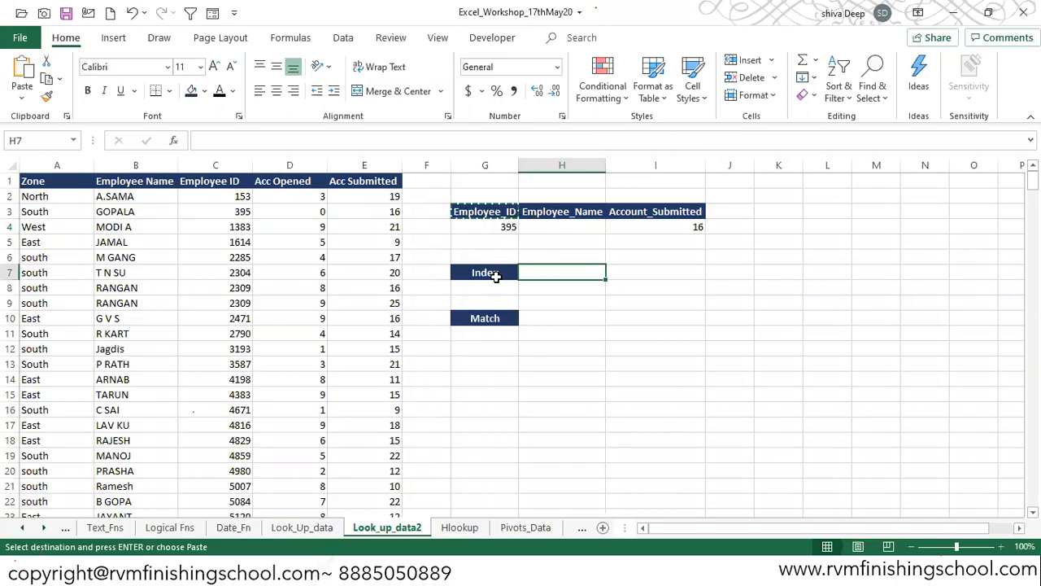
# Step: Enter =INDEX(B1:B9,4) in H7 to return the fourth entry of the Employee Name range, and inspect its formula
pyautogui.write('=index')
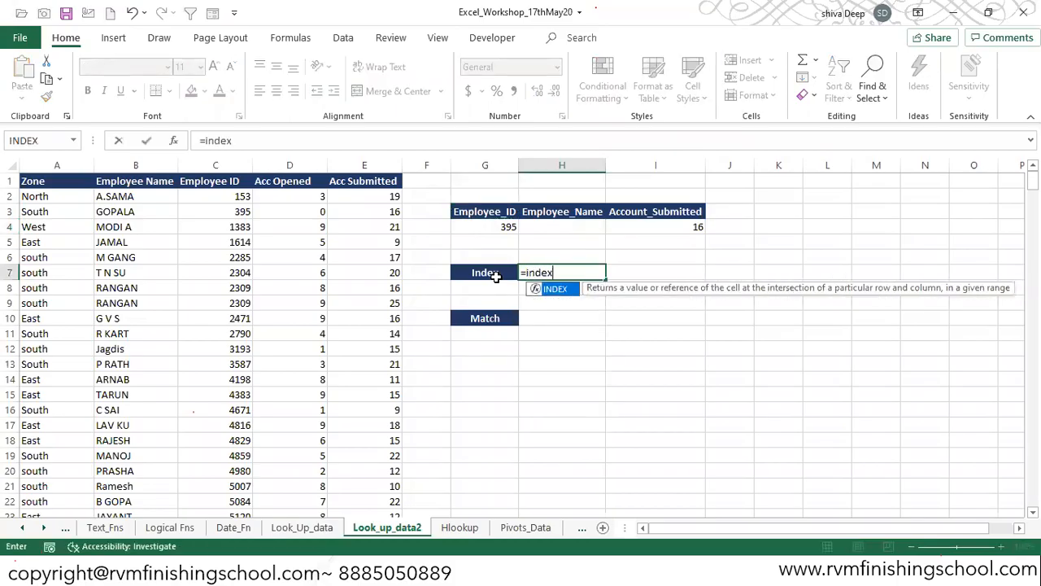
pyautogui.press('Tab')
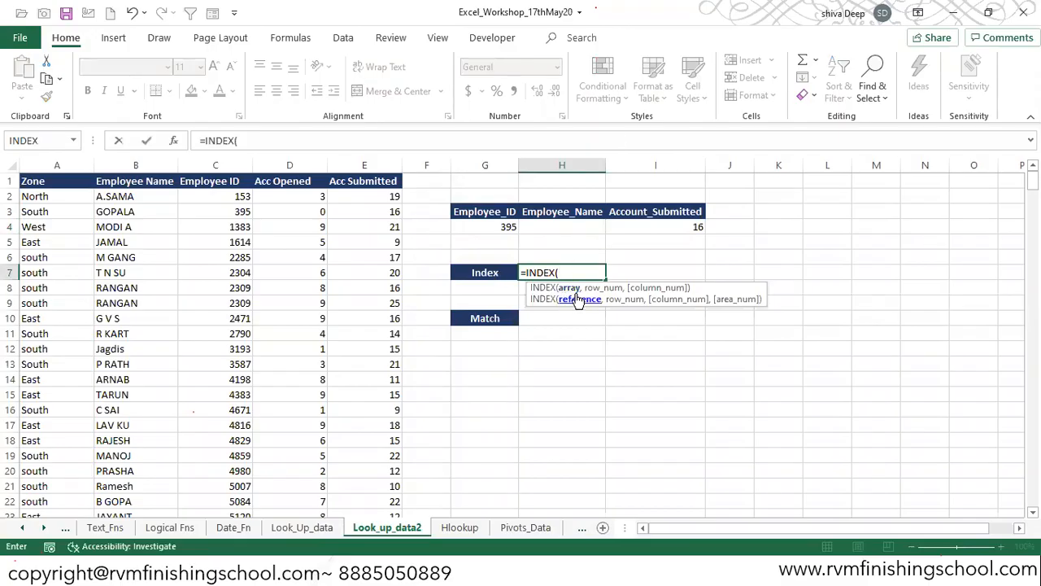
pyautogui.moveTo(157, 182); pyautogui.dragTo(142, 304)
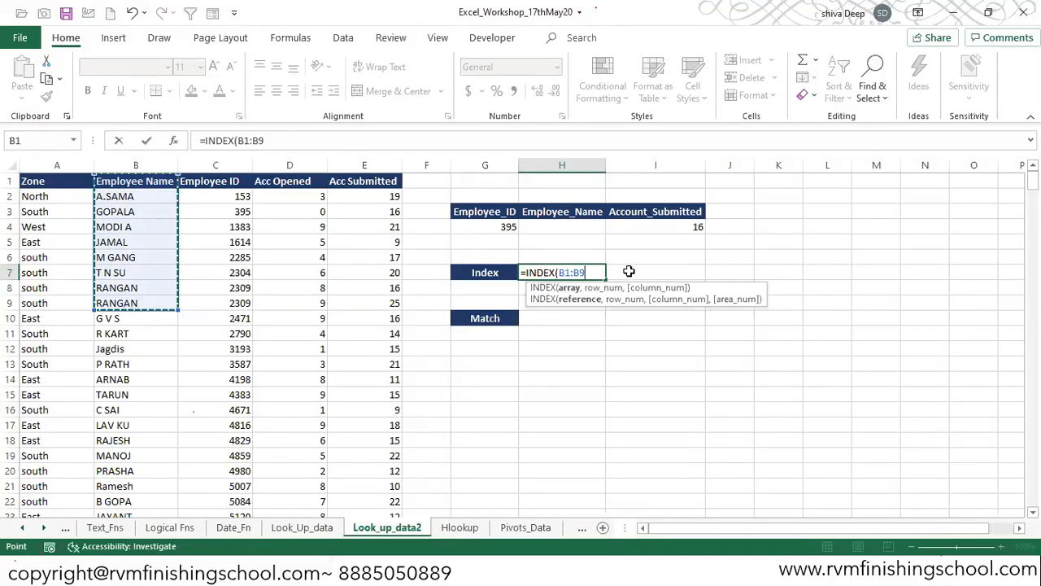
pyautogui.write(',')
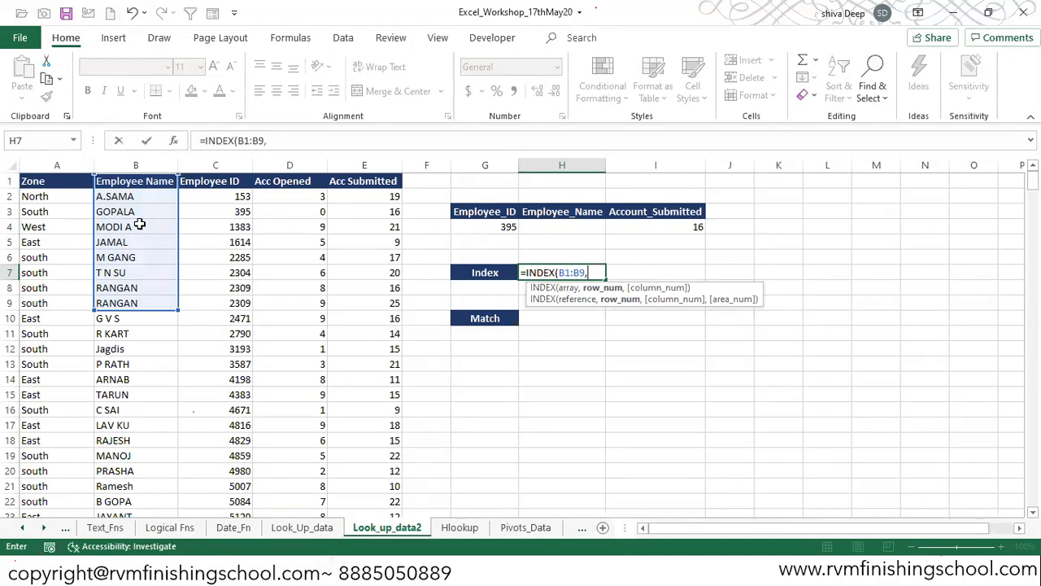
pyautogui.write('4')
pyautogui.click(479, 130)
pyautogui.click(600, 266)
pyautogui.press('Return')
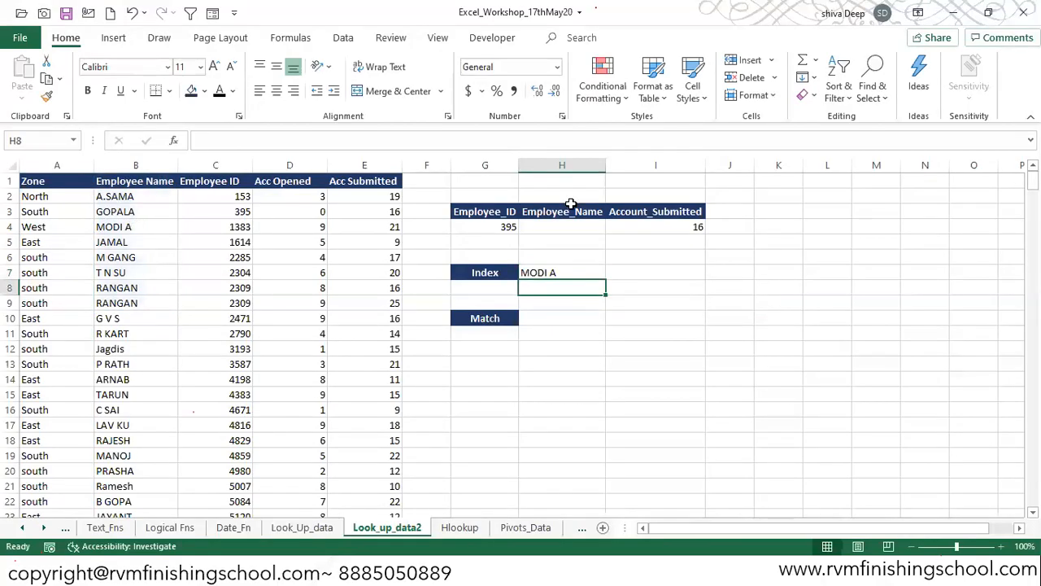
pyautogui.click(576, 276)
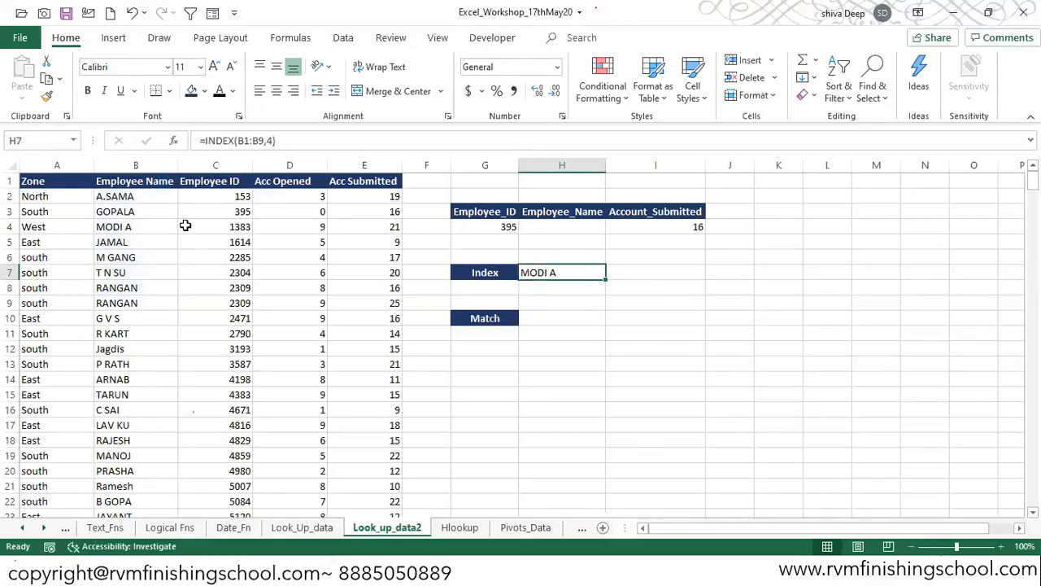
pyautogui.press('F2')
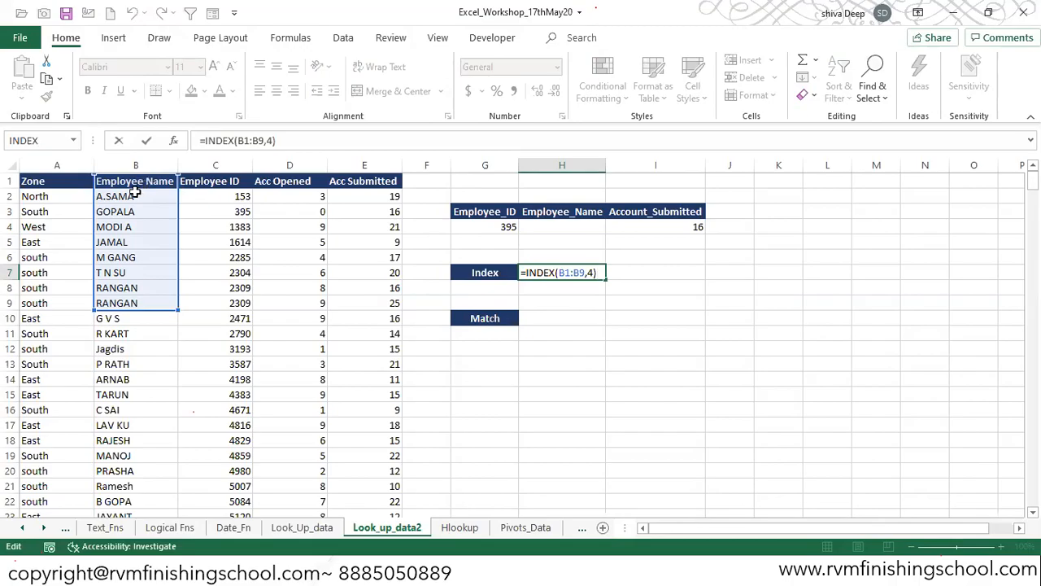
# Step: Enter =INDEX(B2:B9,4) in I7 and compare the two INDEX results against cells B4:B5 in the source data
pyautogui.click(624, 271)
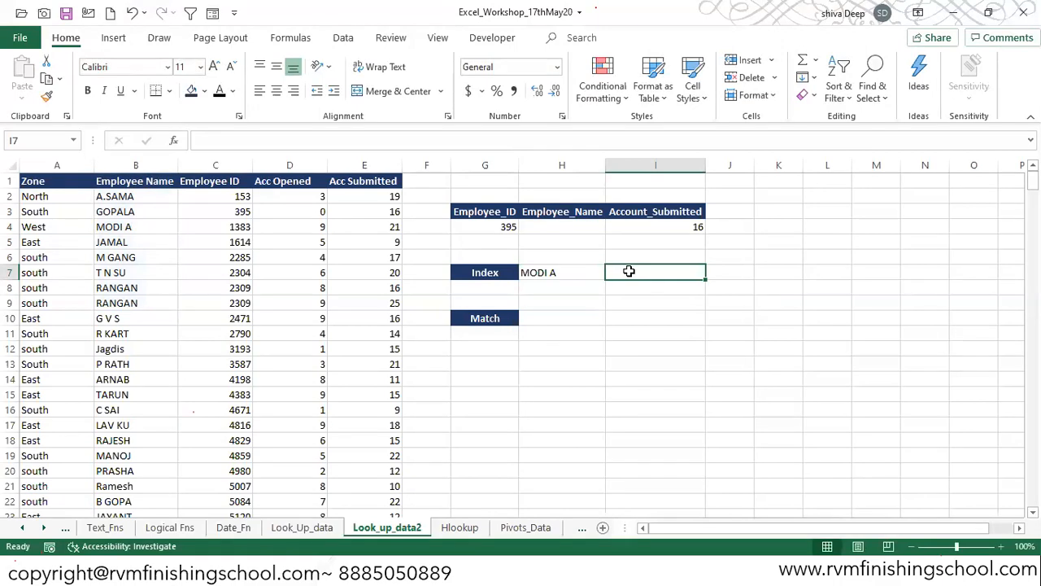
pyautogui.write('=index')
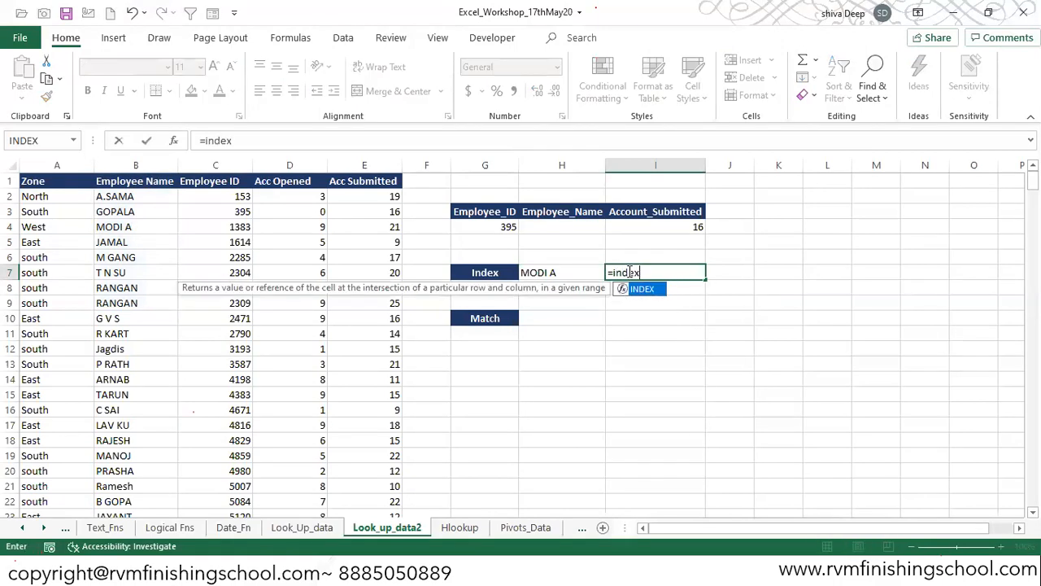
pyautogui.press('Tab')
pyautogui.moveTo(157, 196); pyautogui.dragTo(152, 302)
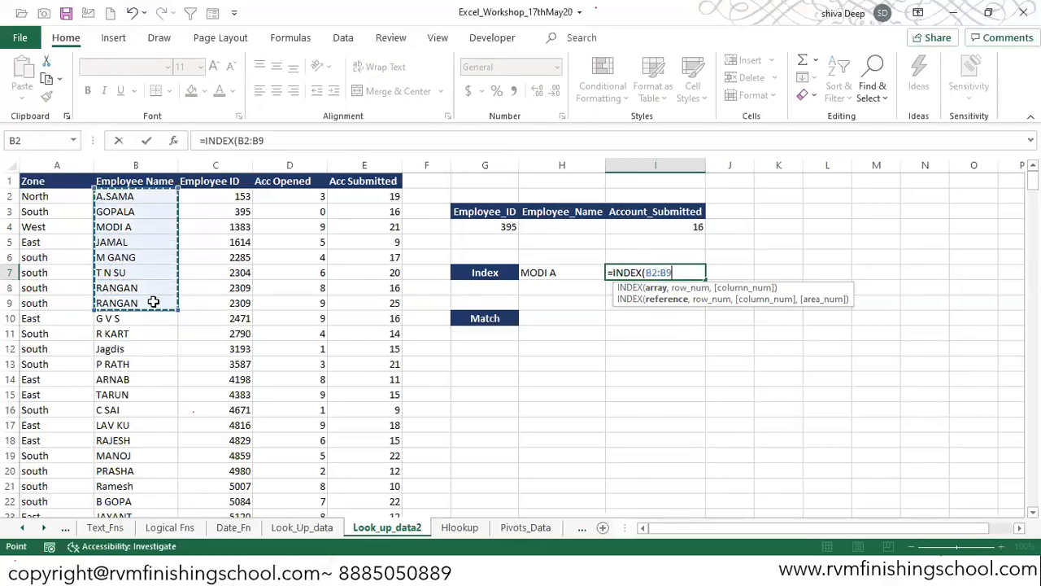
pyautogui.write(',4')
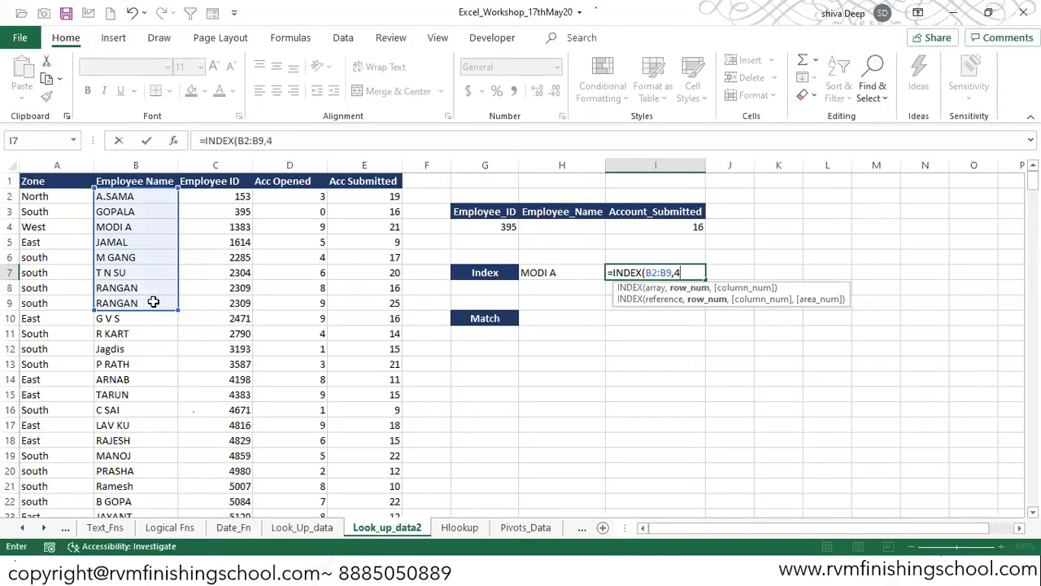
pyautogui.press('Return')
pyautogui.press('Up')
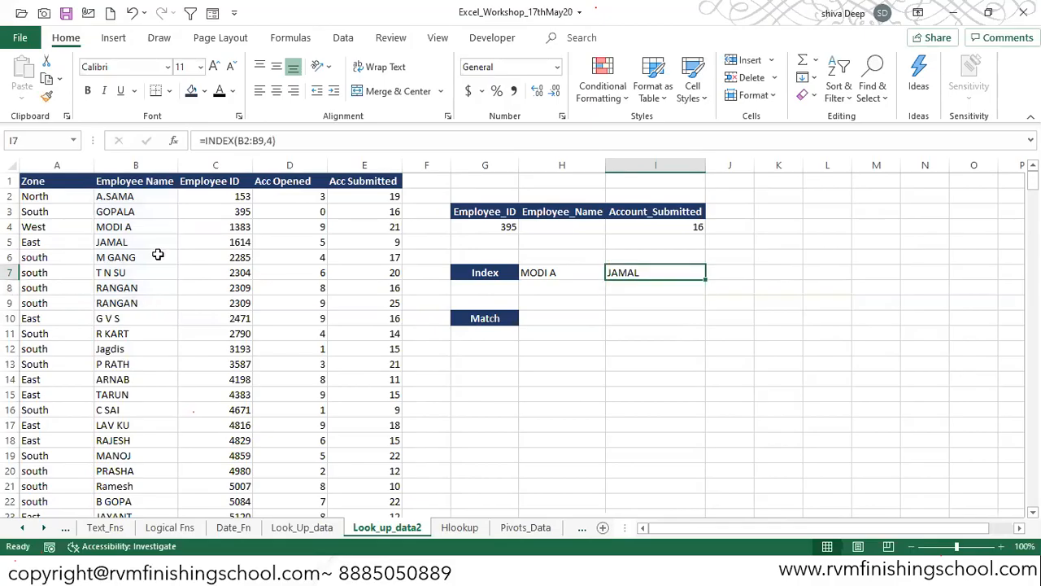
pyautogui.click(135, 244)
pyautogui.moveTo(104, 226); pyautogui.dragTo(130, 249)
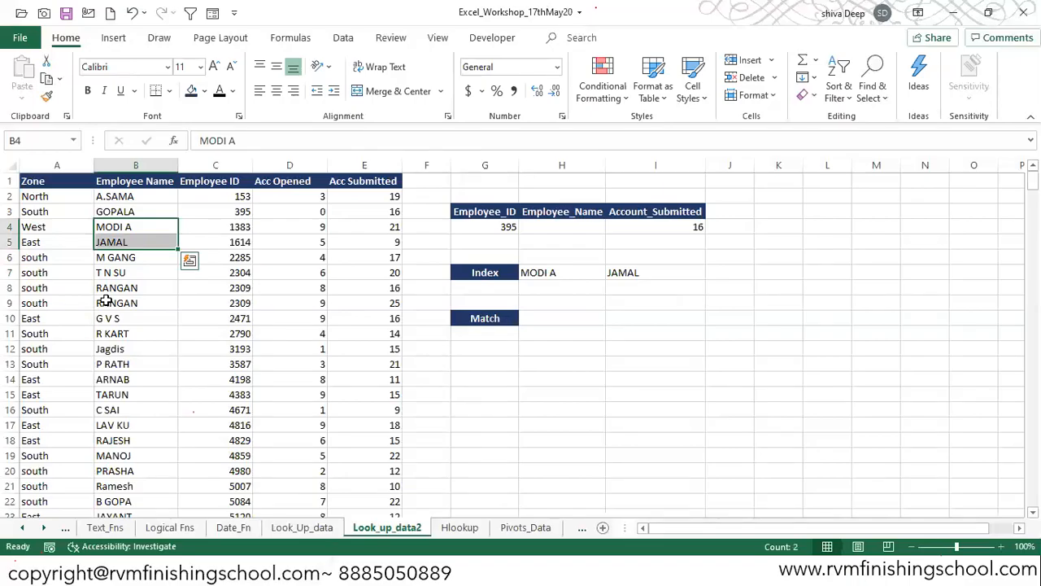
# Step: Switch to OneNote and handwrite "# Data range selection is Critical" in black ink below the existing notes
pyautogui.hotkey('alt', 'Tab')
pyautogui.hotkey('alt', 'Tab')
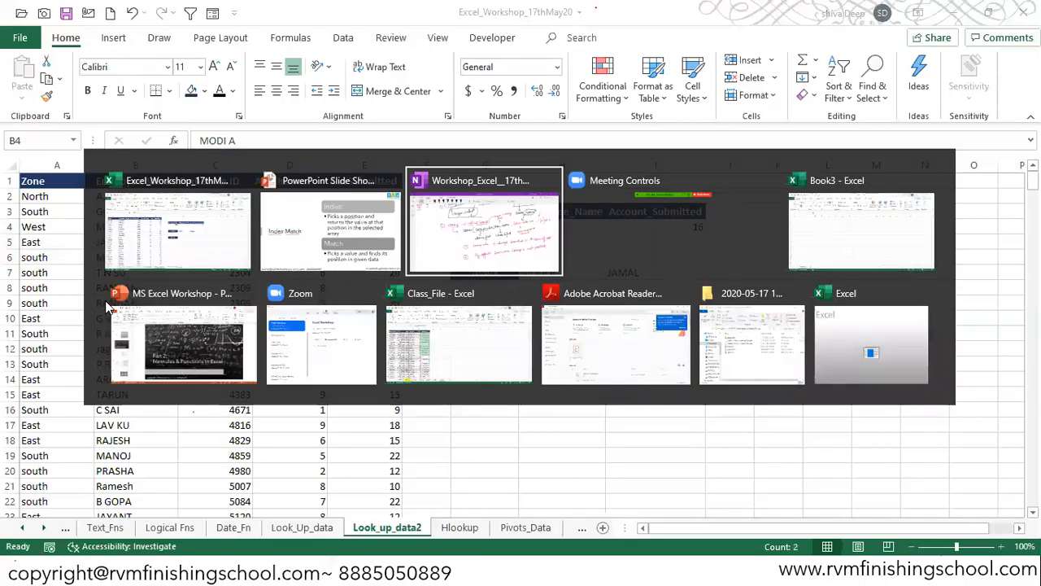
pyautogui.scroll(-5, 782, 318)
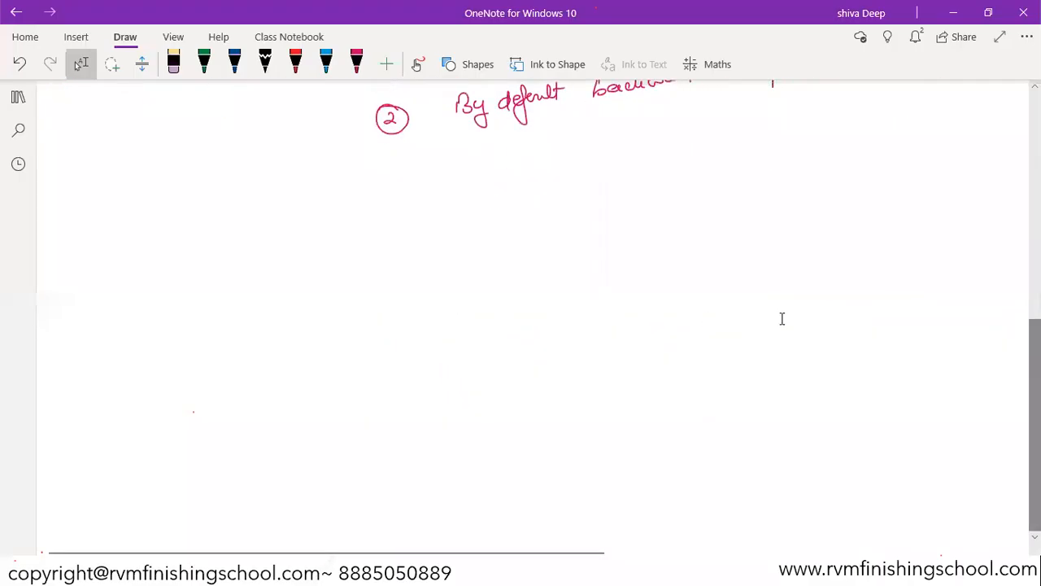
pyautogui.click(265, 64)
pyautogui.click(417, 64)
pyautogui.moveTo(152, 213); pyautogui.dragTo(150, 233)
pyautogui.moveTo(160, 213)
pyautogui.mouseDown()
pyautogui.moveTo(158, 231)
pyautogui.moveTo(165, 219)
pyautogui.mouseUp()
pyautogui.moveTo(142, 227); pyautogui.dragTo(164, 226)
pyautogui.moveTo(231, 216); pyautogui.dragTo(233, 225)
pyautogui.moveTo(238, 203)
pyautogui.mouseDown()
pyautogui.moveTo(241, 225)
pyautogui.moveTo(256, 225)
pyautogui.moveTo(258, 205)
pyautogui.moveTo(334, 212)
pyautogui.moveTo(339, 225)
pyautogui.moveTo(355, 203)
pyautogui.moveTo(424, 198)
pyautogui.mouseUp()
pyautogui.moveTo(428, 179)
pyautogui.mouseDown()
pyautogui.moveTo(431, 196)
pyautogui.moveTo(600, 177)
pyautogui.moveTo(632, 187)
pyautogui.mouseUp()
# Step: Handwrite a second point reading "# Data range for Index and Match Shd Always be Same" below the first one
pyautogui.moveTo(148, 268); pyautogui.dragTo(158, 298)
pyautogui.moveTo(134, 279); pyautogui.dragTo(163, 278)
pyautogui.moveTo(134, 287); pyautogui.dragTo(163, 285)
pyautogui.moveTo(231, 271)
pyautogui.mouseDown()
pyautogui.moveTo(288, 293)
pyautogui.moveTo(270, 276)
pyautogui.moveTo(329, 274)
pyautogui.mouseUp()
pyautogui.moveTo(329, 270); pyautogui.dragTo(358, 298)
pyautogui.moveTo(424, 258)
pyautogui.mouseDown()
pyautogui.moveTo(407, 287)
pyautogui.moveTo(434, 261)
pyautogui.mouseUp()
pyautogui.moveTo(479, 250)
pyautogui.mouseDown()
pyautogui.moveTo(480, 267)
pyautogui.moveTo(491, 254)
pyautogui.mouseUp()
pyautogui.moveTo(482, 254)
pyautogui.mouseDown()
pyautogui.moveTo(481, 275)
pyautogui.moveTo(529, 254)
pyautogui.moveTo(620, 255)
pyautogui.moveTo(665, 228)
pyautogui.moveTo(692, 244)
pyautogui.moveTo(729, 233)
pyautogui.mouseUp()
pyautogui.moveTo(796, 213)
pyautogui.mouseDown()
pyautogui.moveTo(785, 238)
pyautogui.moveTo(873, 213)
pyautogui.moveTo(925, 220)
pyautogui.moveTo(985, 216)
pyautogui.moveTo(979, 210)
pyautogui.mouseUp()
pyautogui.moveTo(268, 320)
pyautogui.mouseDown()
pyautogui.moveTo(267, 349)
pyautogui.moveTo(297, 333)
pyautogui.moveTo(340, 338)
pyautogui.mouseUp()
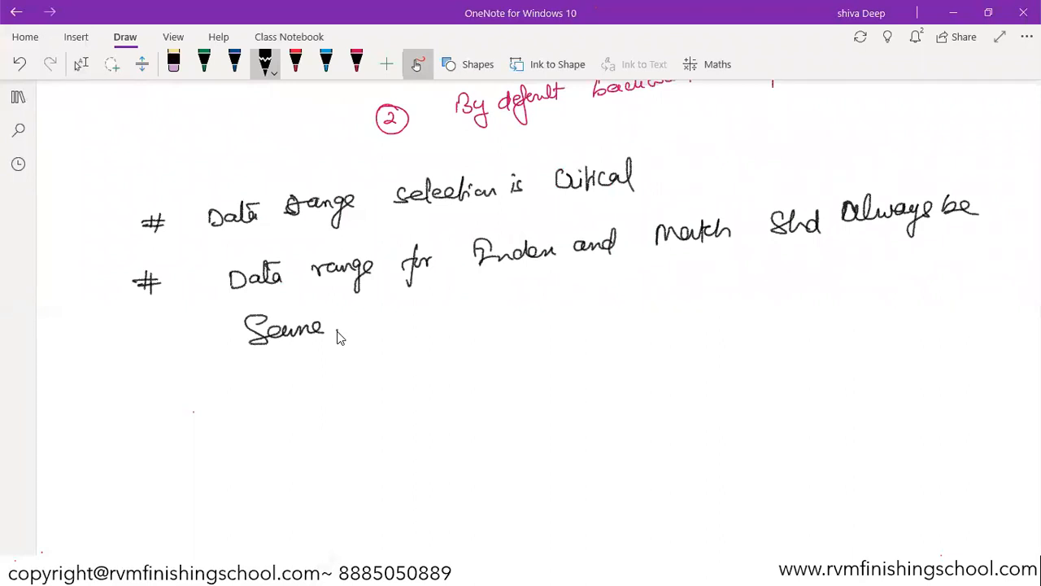
# Step: Switch back to the Excel workbook and check the INDEX formula in H7 before returning to H11
pyautogui.hotkey('alt', 'Tab')
pyautogui.click(539, 333)
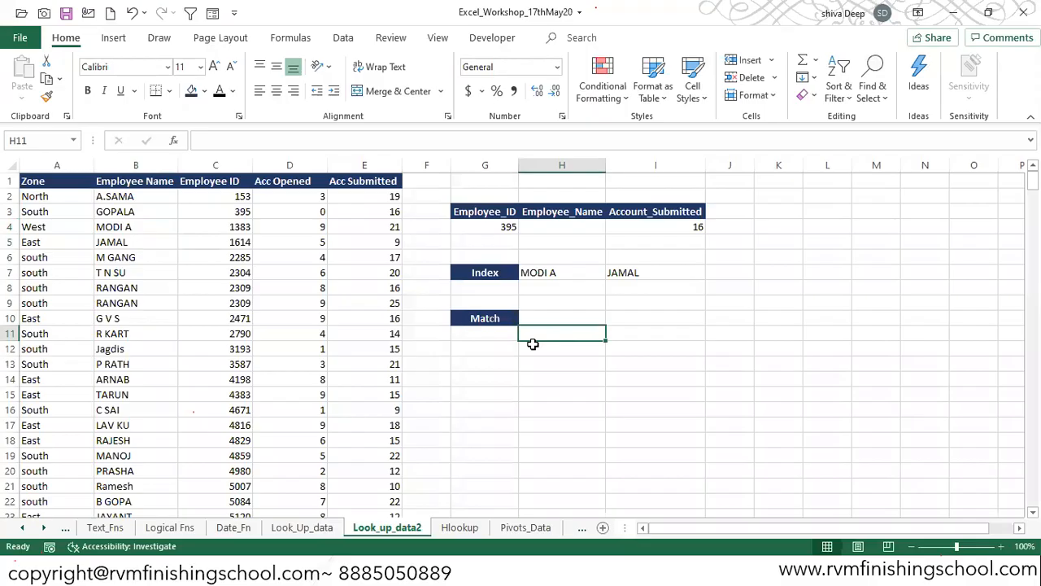
pyautogui.press('Up')
pyautogui.press('Up')
pyautogui.press('Up')
pyautogui.press('Up')
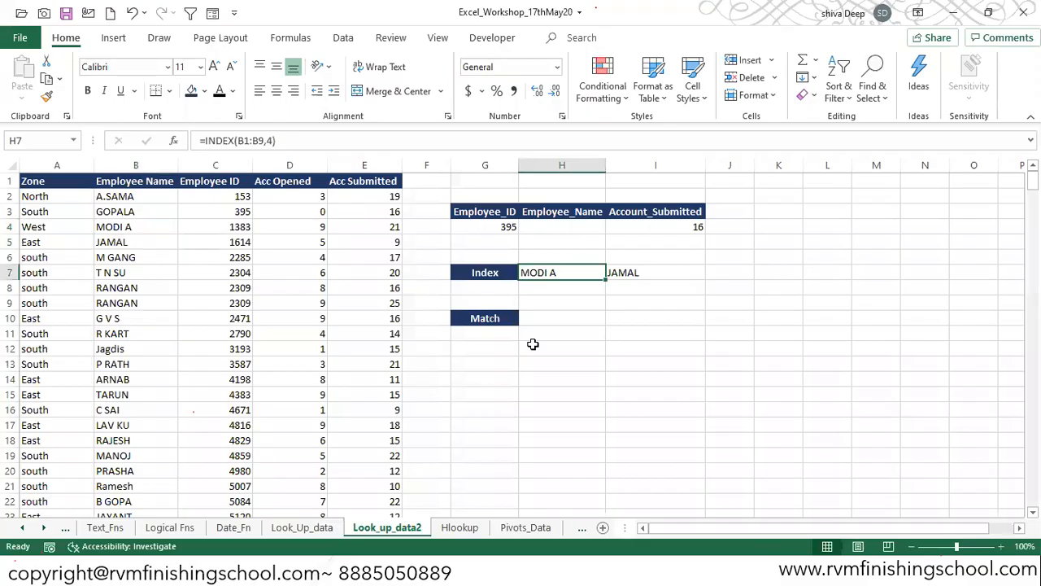
pyautogui.press('Down')
pyautogui.press('Down')
pyautogui.press('Down')
pyautogui.press('Down')
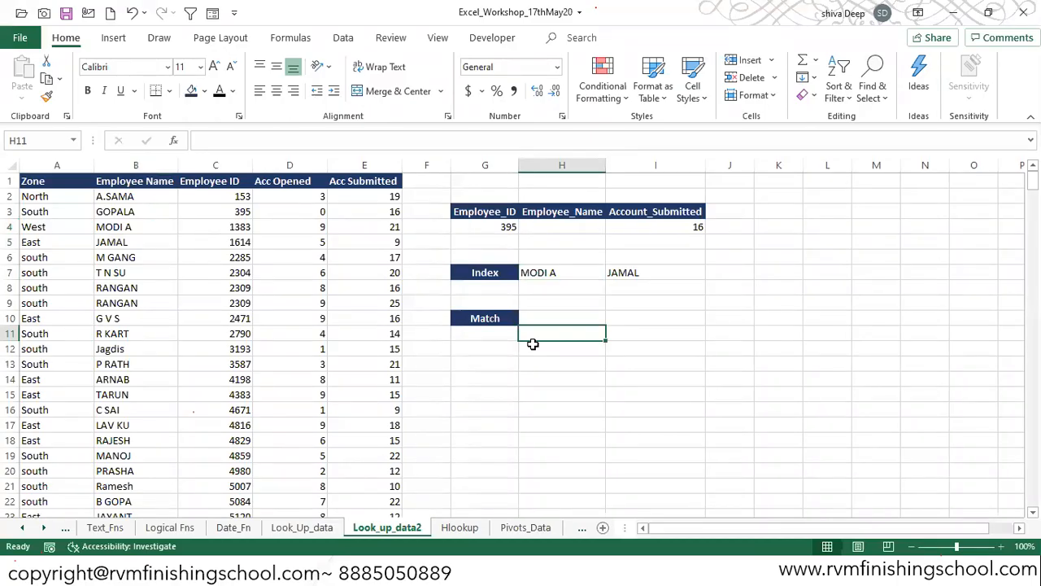
# Step: Start a MATCH formula in H11 with H7 as the lookup value
pyautogui.write('=match')
pyautogui.press('Tab')
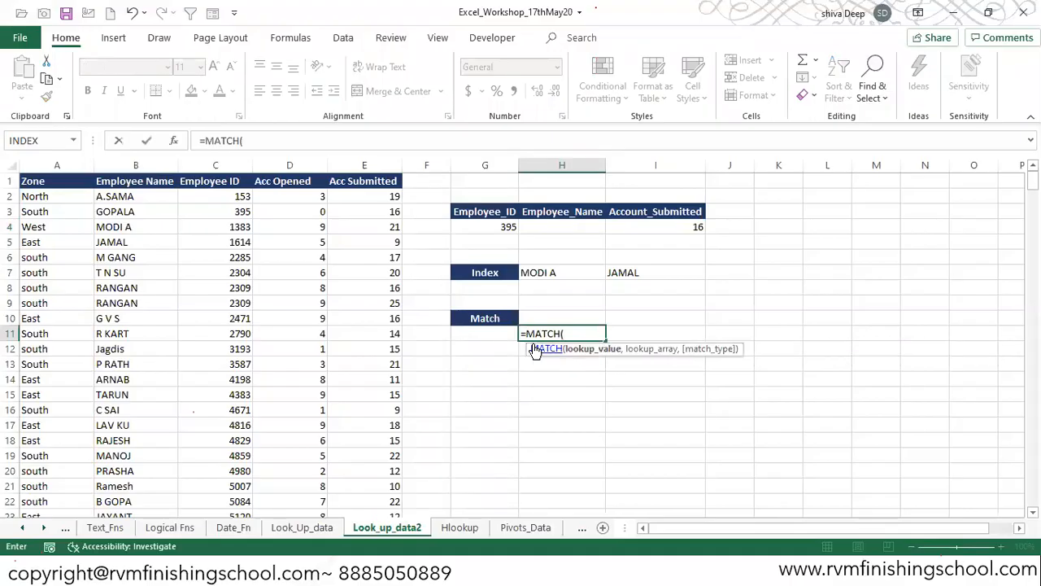
pyautogui.press('Up')
pyautogui.press('Up')
pyautogui.press('Up')
pyautogui.press('Up')
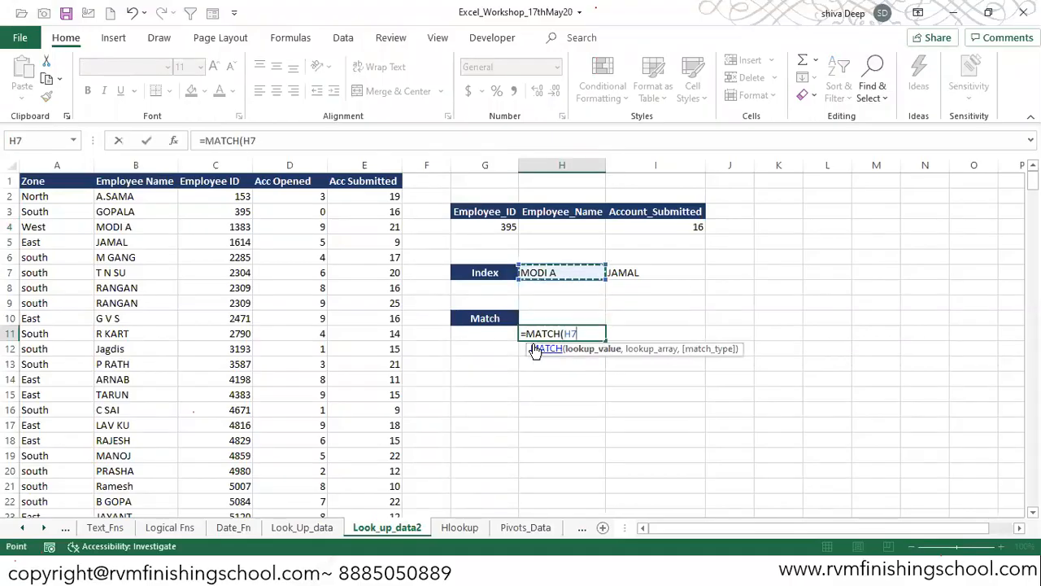
pyautogui.write(',')
# Step: Set the Employee Name range B1:B9 as the lookup array of the MATCH formula
pyautogui.press('Left')
pyautogui.press('Home')
pyautogui.press('Up')
pyautogui.press('Up')
pyautogui.press('Up')
pyautogui.press('Up')
pyautogui.press('Up')
pyautogui.press('Up')
pyautogui.press('Up')
pyautogui.press('Up')
pyautogui.press('Up')
pyautogui.press('Up')
pyautogui.press('Right')
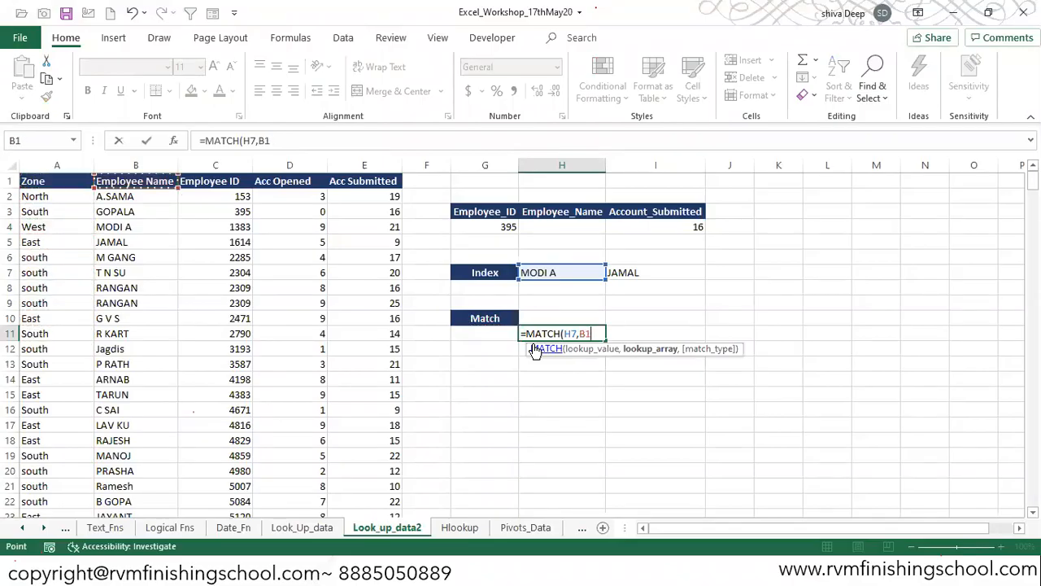
pyautogui.hotkey('shift', 'Down')
pyautogui.hotkey('shift', 'Down')
pyautogui.hotkey('shift', 'Down')
pyautogui.hotkey('shift', 'Down')
pyautogui.hotkey('shift', 'Down')
pyautogui.hotkey('shift', 'Down')
pyautogui.hotkey('shift', 'Down')
pyautogui.hotkey('shift', 'Down')
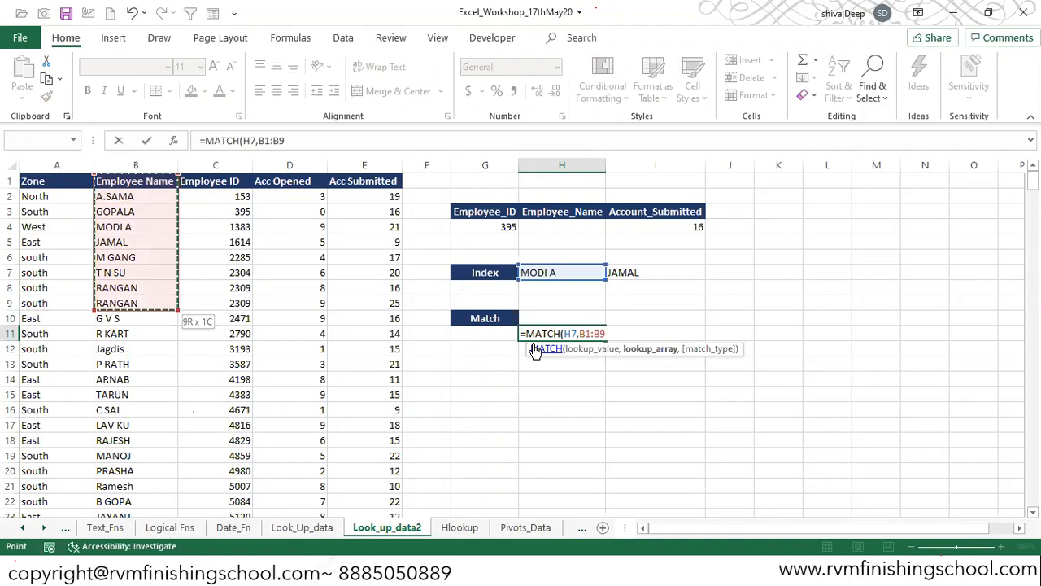
# Step: Complete the H11 formula as =MATCH(H7,B1:B9,0) with the exact match type
pyautogui.write(',')
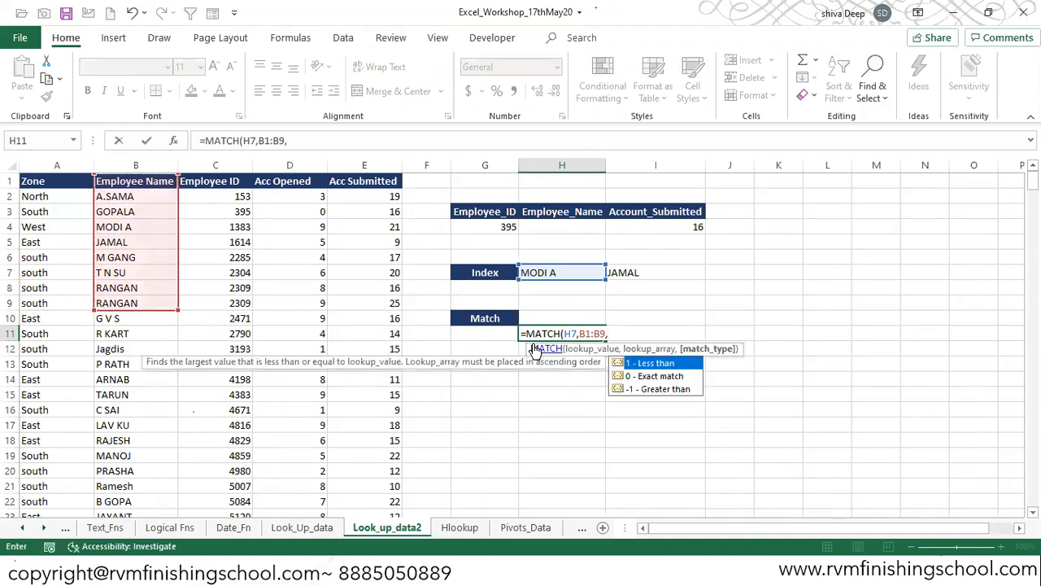
pyautogui.press('Down')
pyautogui.press('Tab')
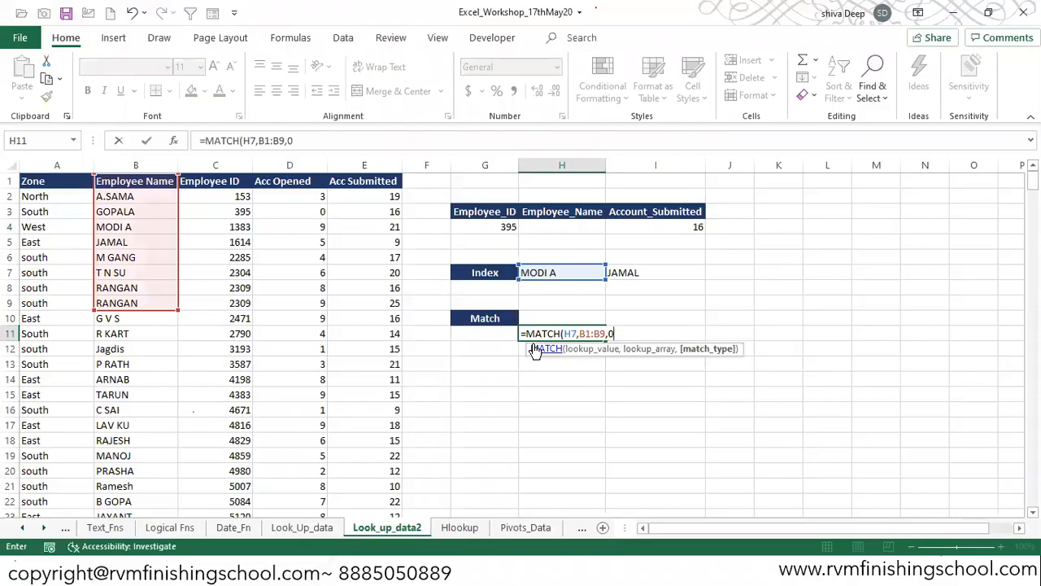
pyautogui.write(')')
pyautogui.hotkey('ctrl', 'Return')
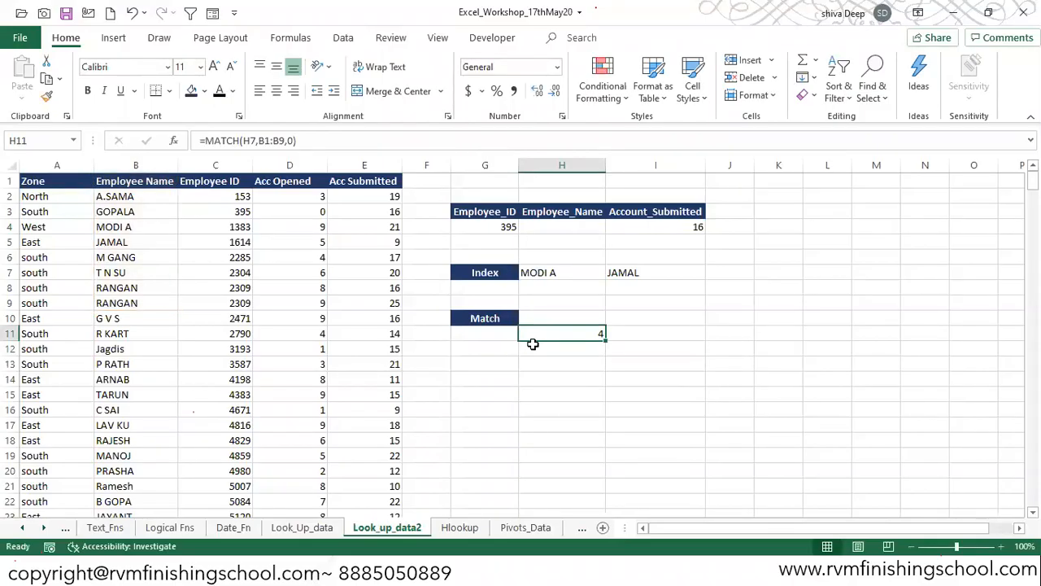
# Step: Compare the ranges used by the MATCH formula in H11 and the INDEX formula in H7, leaving both as they are
pyautogui.press('F2')
pyautogui.press('Escape')
pyautogui.click(558, 271)
pyautogui.doubleClick(563, 272)
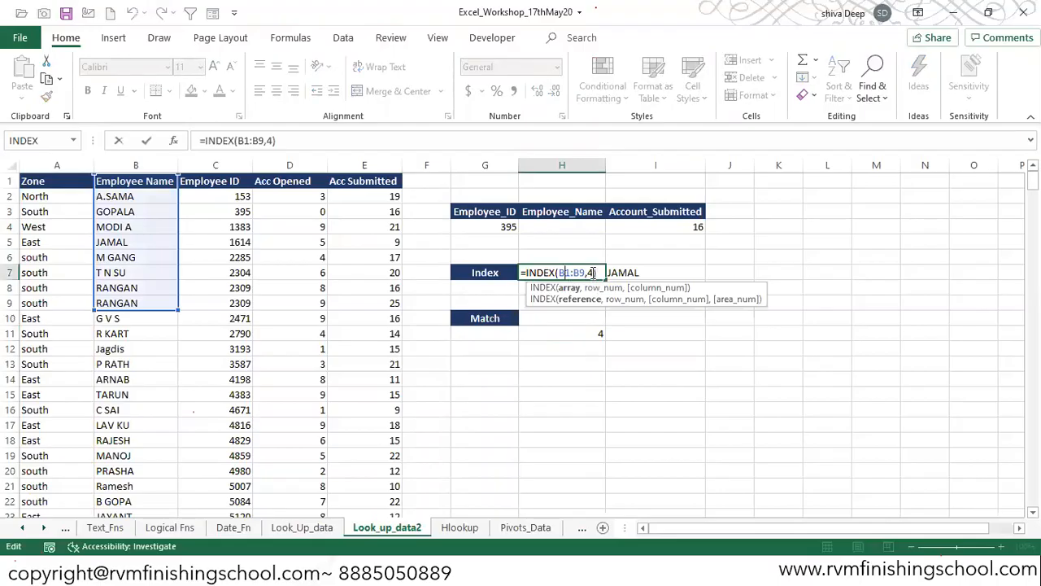
pyautogui.hotkey('ctrl', 'Return')
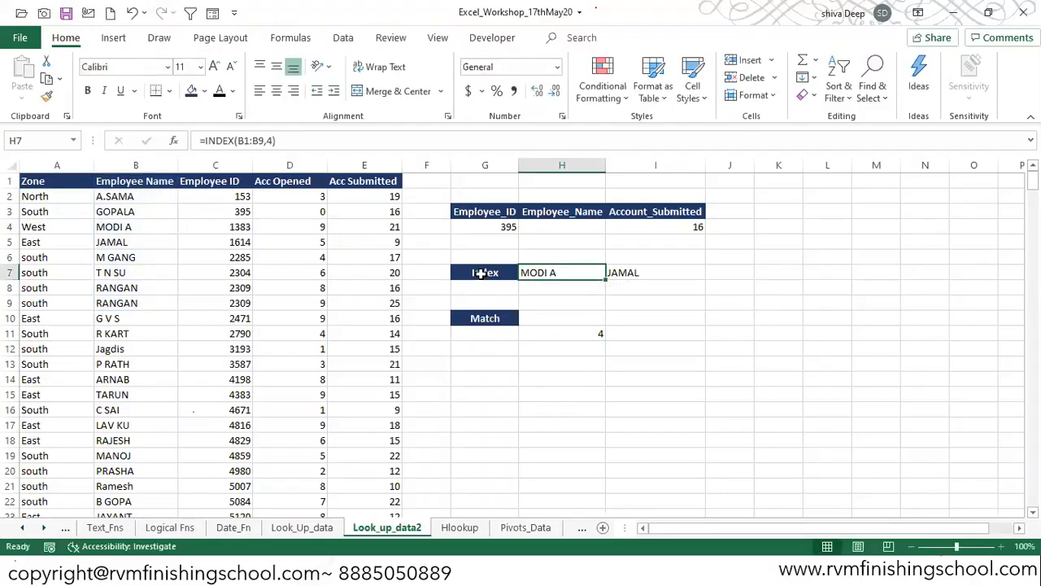
pyautogui.doubleClick(549, 271)
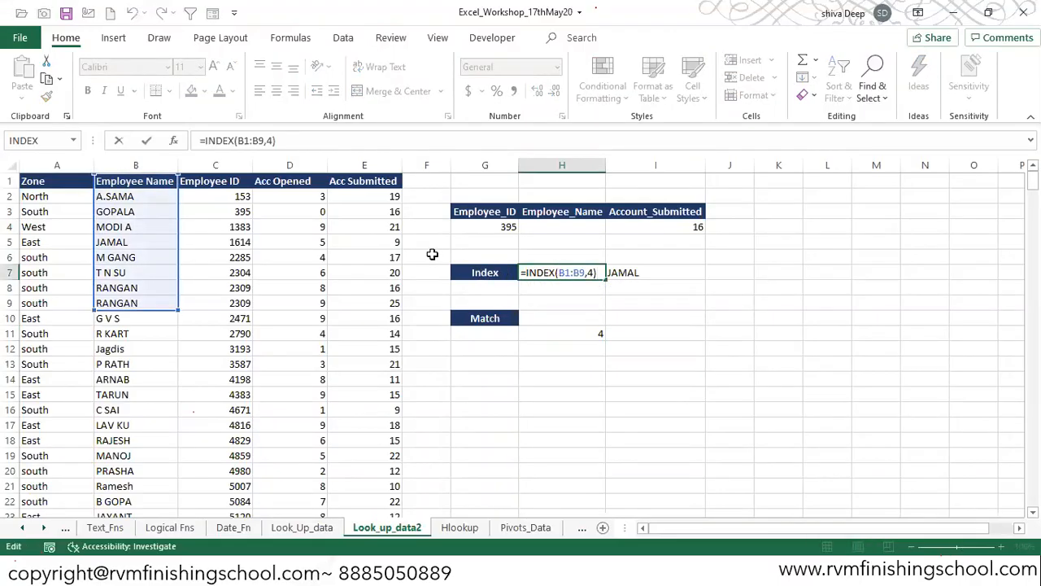
pyautogui.click(553, 334)
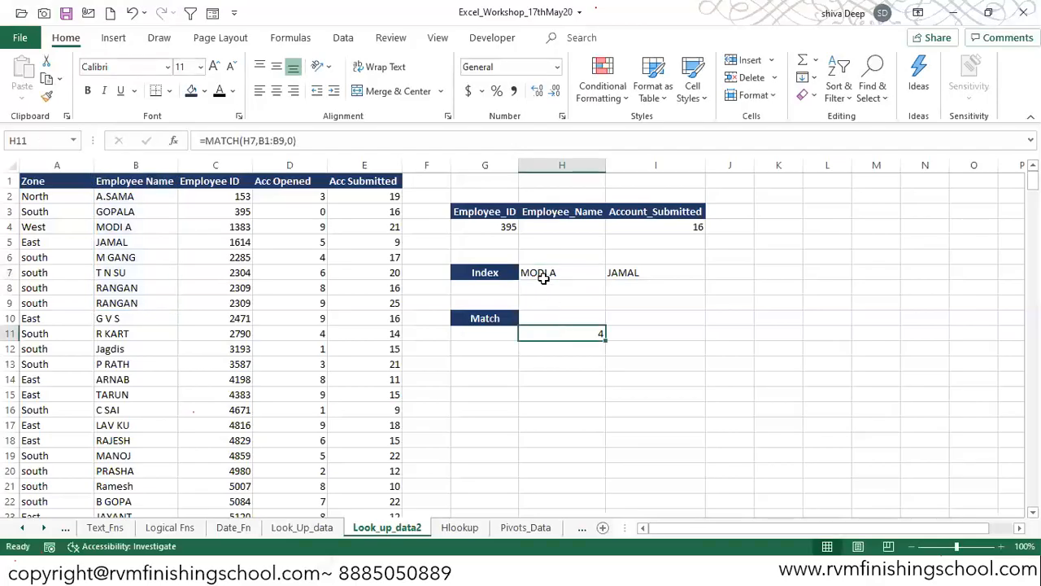
pyautogui.press('F2')
pyautogui.press('Escape')
# Step: Enter =MATCH(H7,B2:B9,0) in H13 to find the position of H7's name in the range without the header
pyautogui.press('Down')
pyautogui.press('Down')
pyautogui.write('=match')
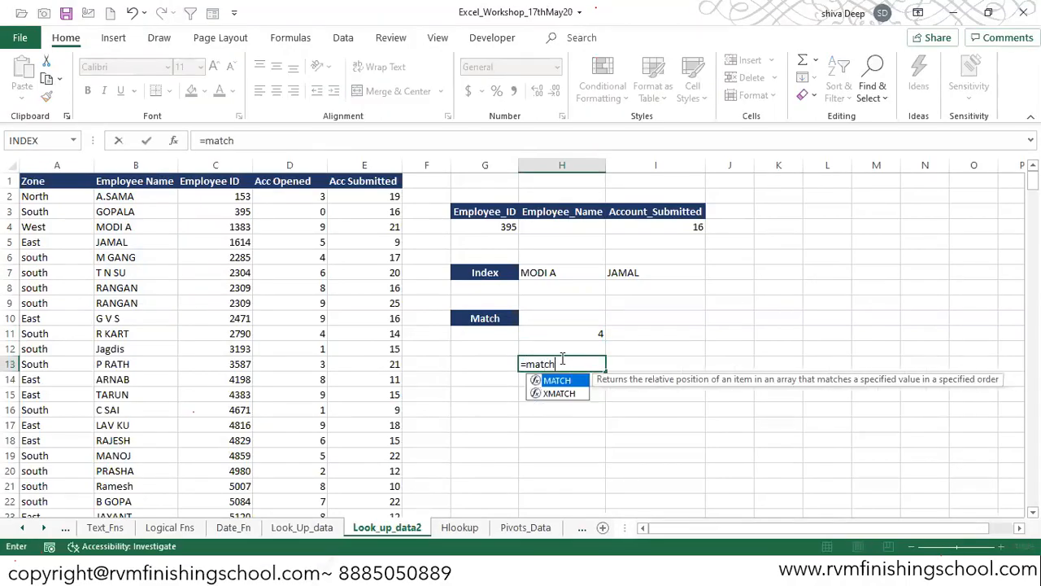
pyautogui.press('Tab')
pyautogui.click(565, 272)
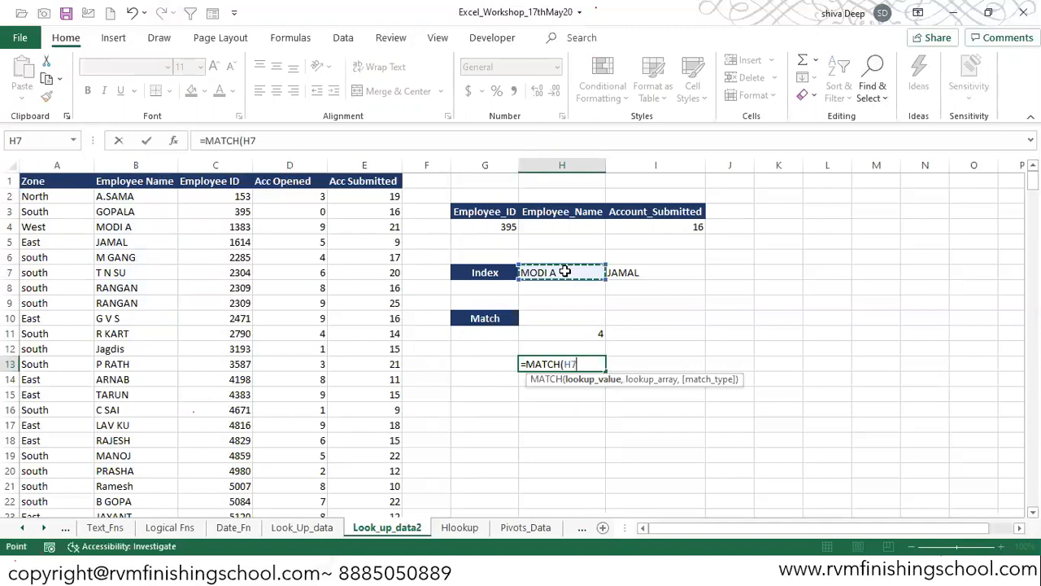
pyautogui.write(',')
pyautogui.moveTo(148, 200); pyautogui.dragTo(147, 304)
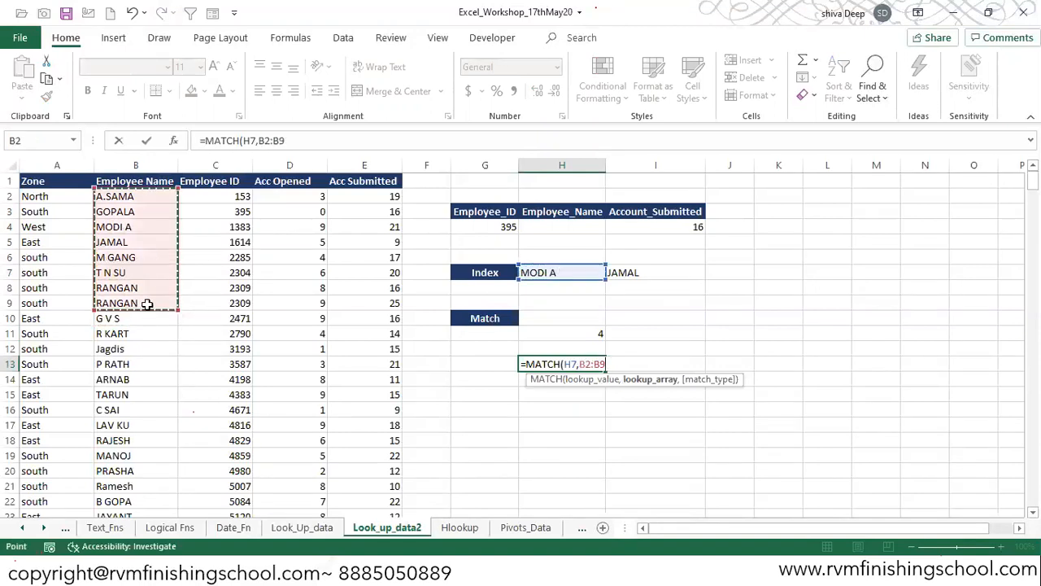
pyautogui.write(',0)')
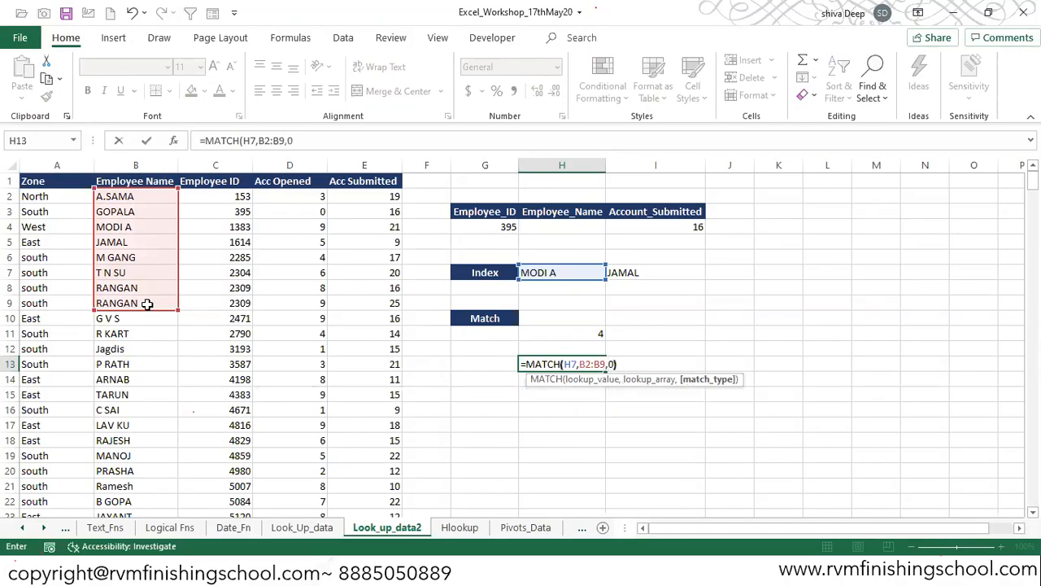
pyautogui.press('Return')
pyautogui.press('Up')
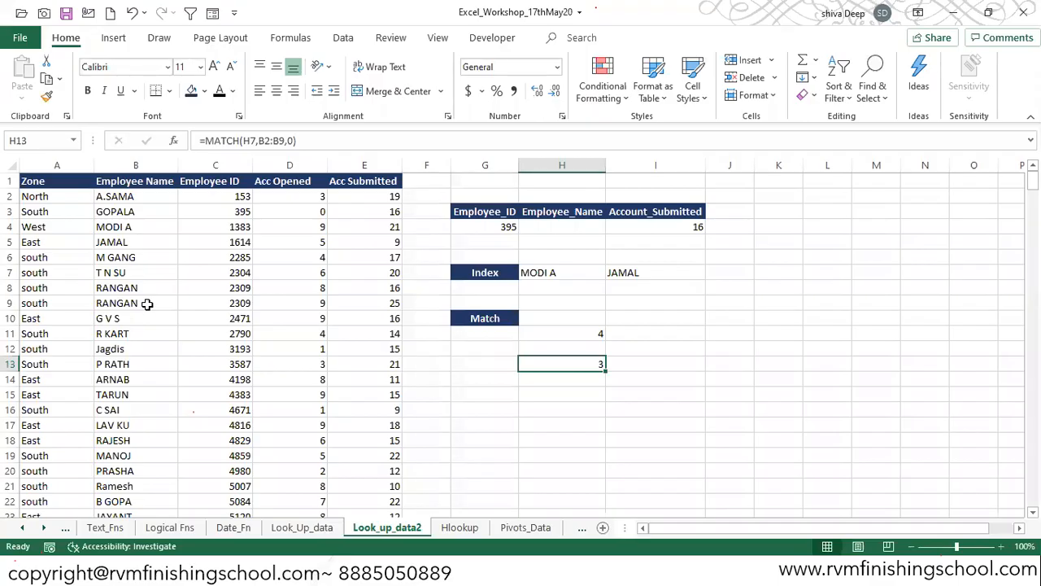
# Step: Clear the MATCH formula from H13 and go to the empty Employee_Name result cell H4
pyautogui.press('Delete')
pyautogui.press('Up')
pyautogui.press('Up')
pyautogui.press('Up')
pyautogui.press('Up')
pyautogui.press('Up')
pyautogui.press('Up')
pyautogui.press('Up')
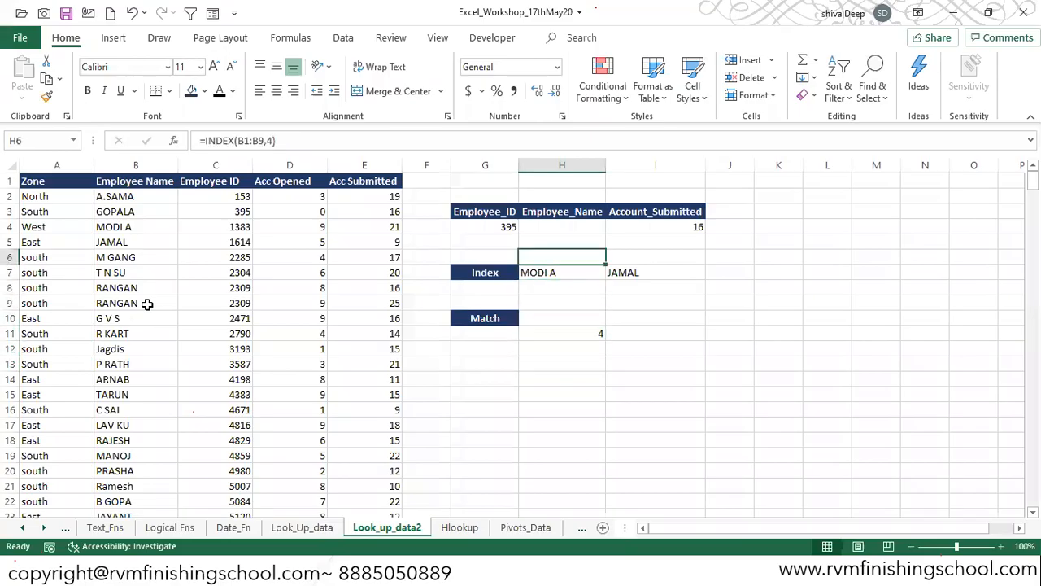
pyautogui.press('Up')
pyautogui.press('Up')
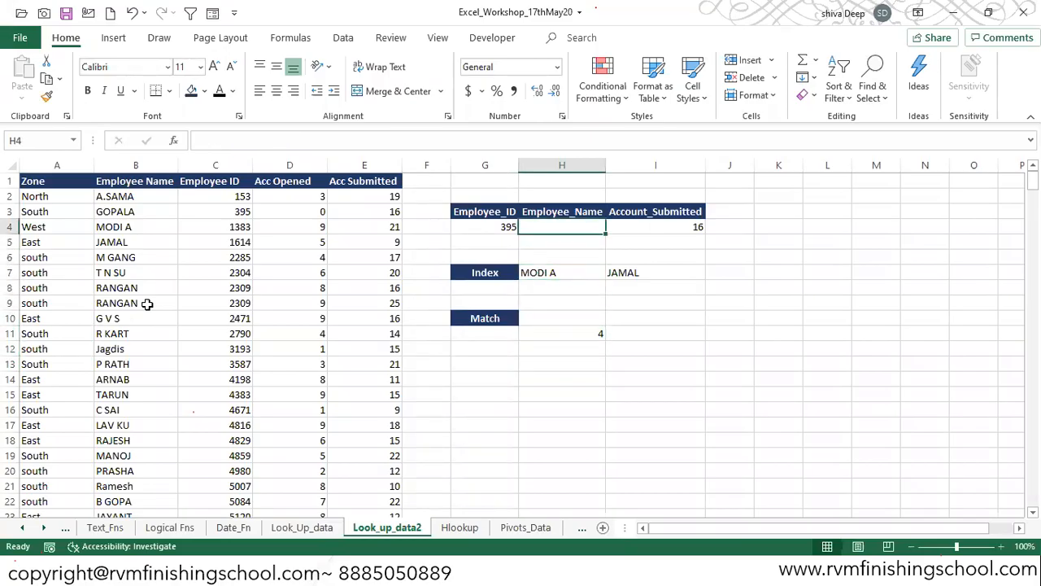
# Step: Enter =INDEX(B:B,MATCH(G4,C:C,0)) in H4 to return the employee name for the ID in G4
pyautogui.write('=index')
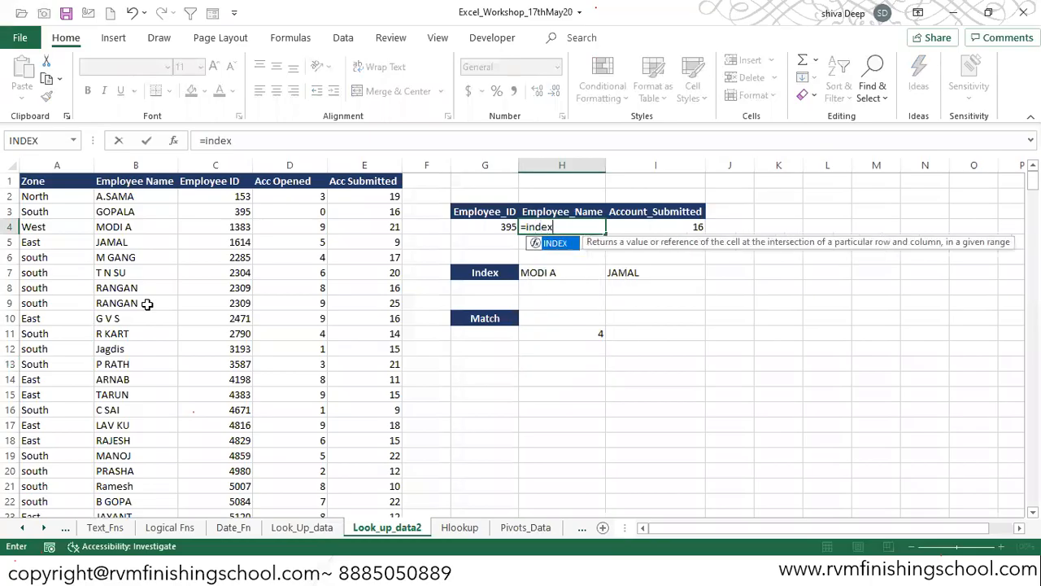
pyautogui.press('Tab')
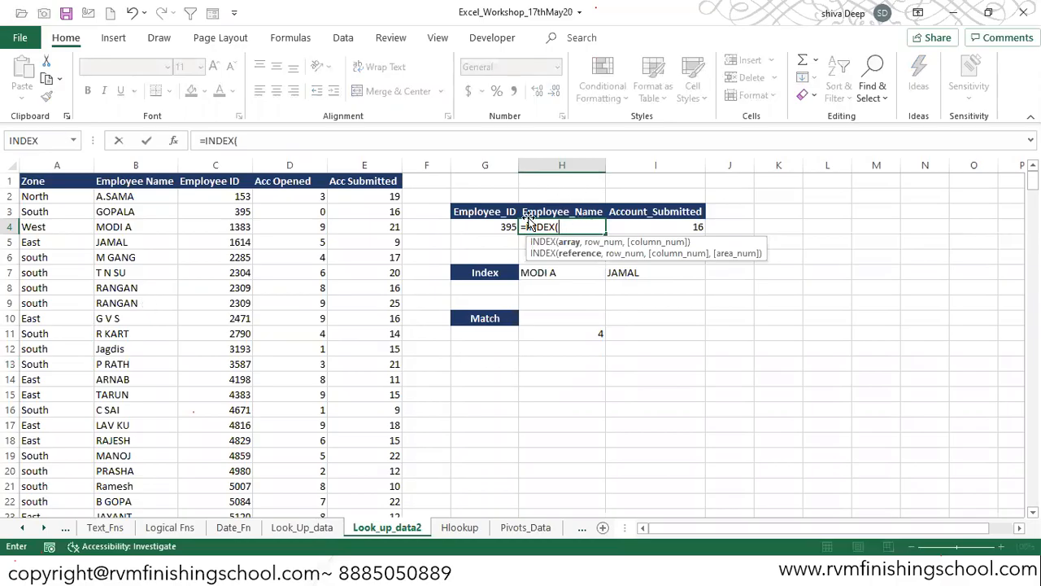
pyautogui.click(140, 166)
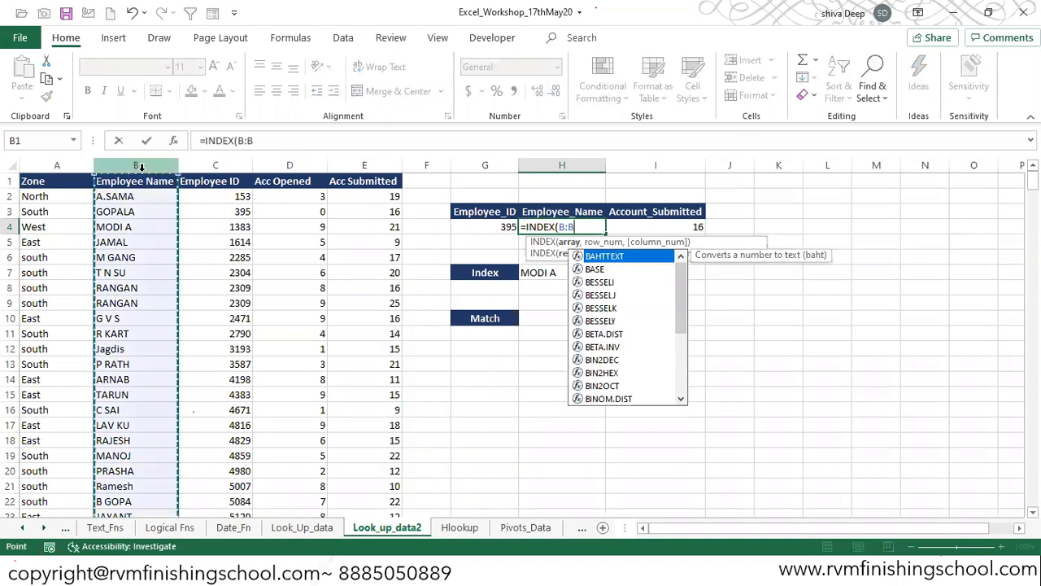
pyautogui.write(',')
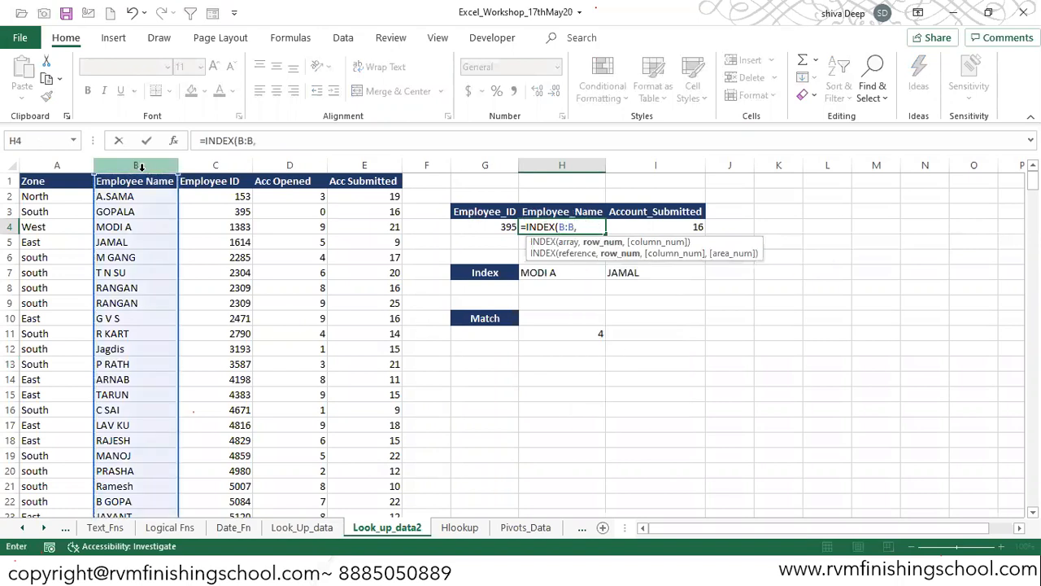
pyautogui.write('match')
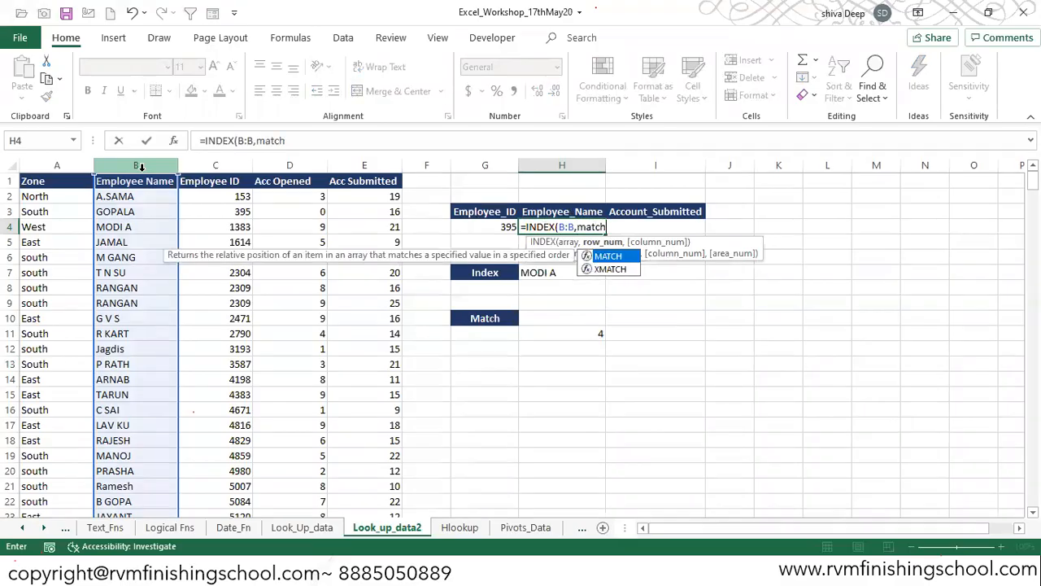
pyautogui.press('Tab')
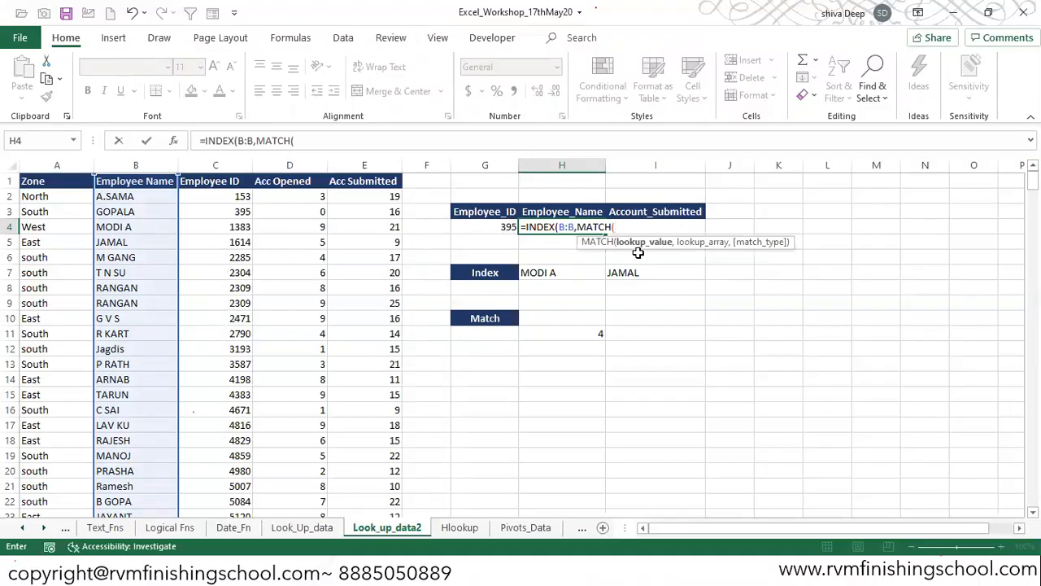
pyautogui.click(475, 225)
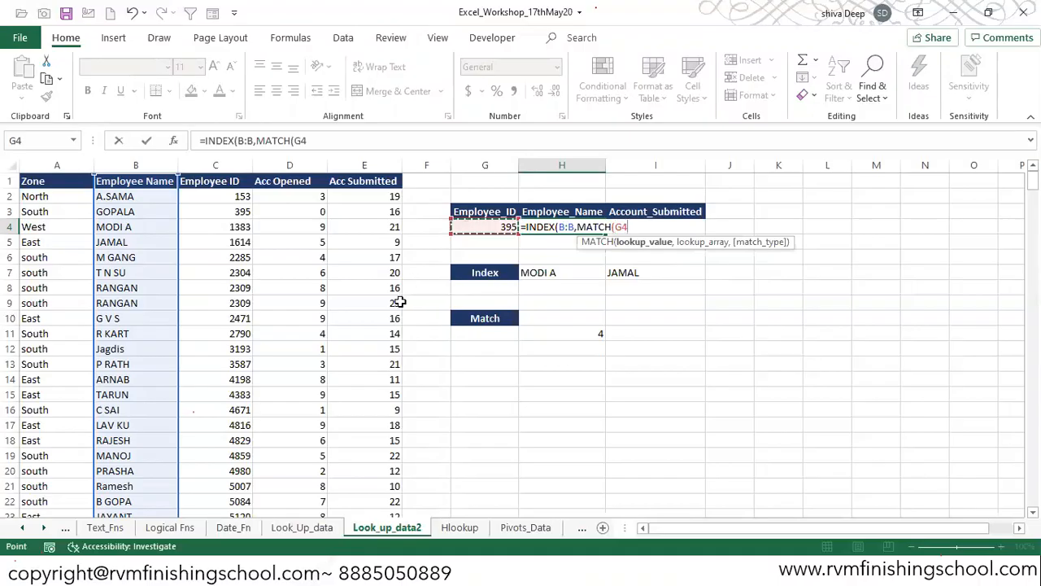
pyautogui.write(',')
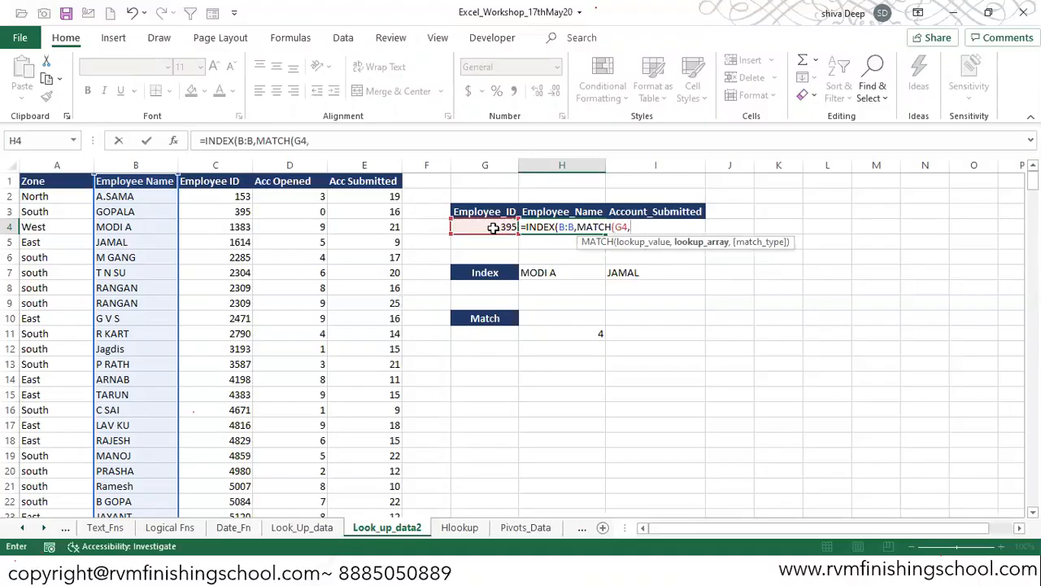
pyautogui.click(217, 165)
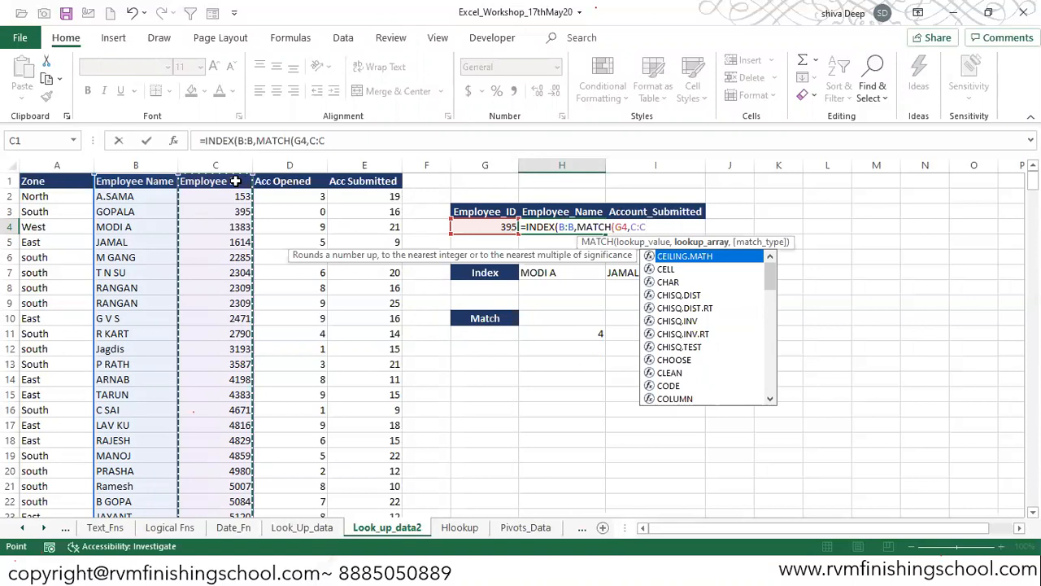
pyautogui.write(',0))')
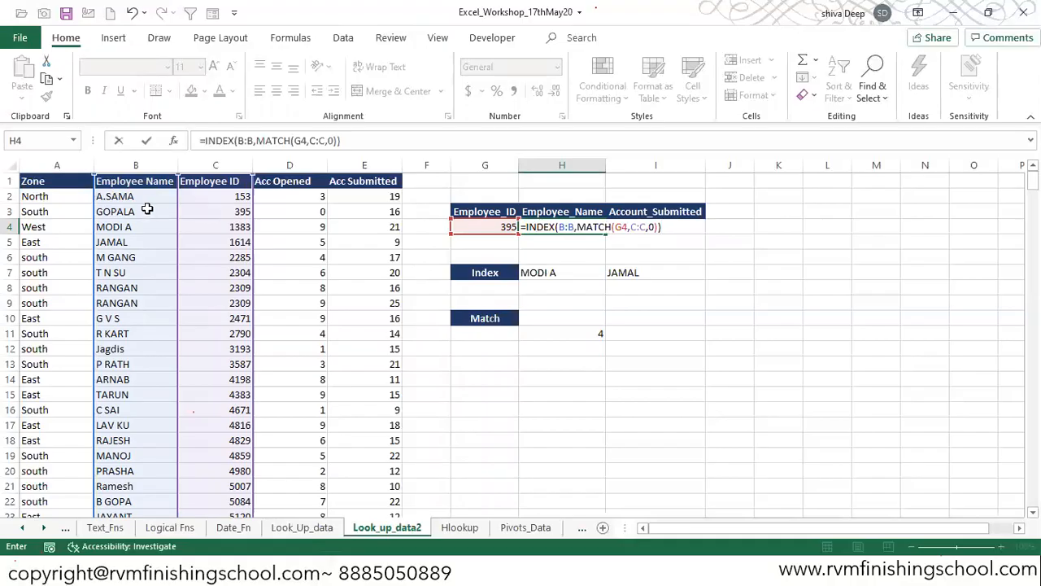
pyautogui.press('Return')
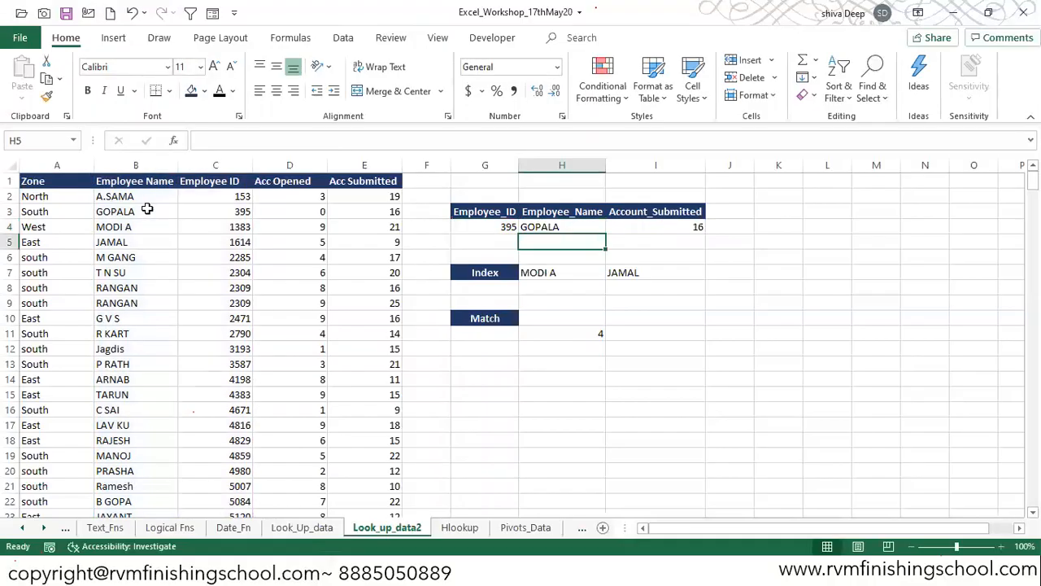
# Step: Add the header Zone in J3, beside Account_Submitted
pyautogui.press('Up')
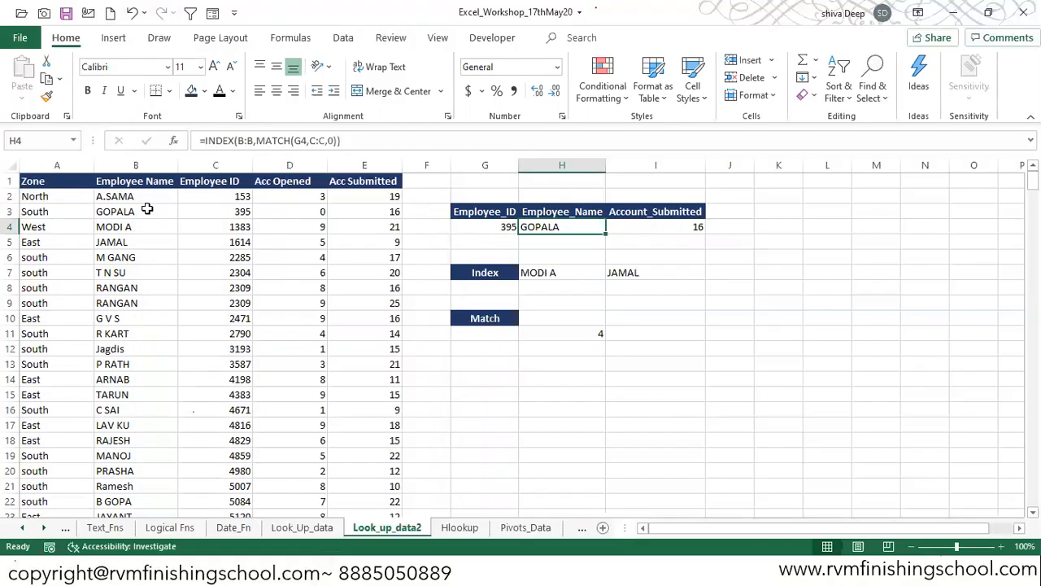
pyautogui.press('Right')
pyautogui.press('Up')
pyautogui.press('Right')
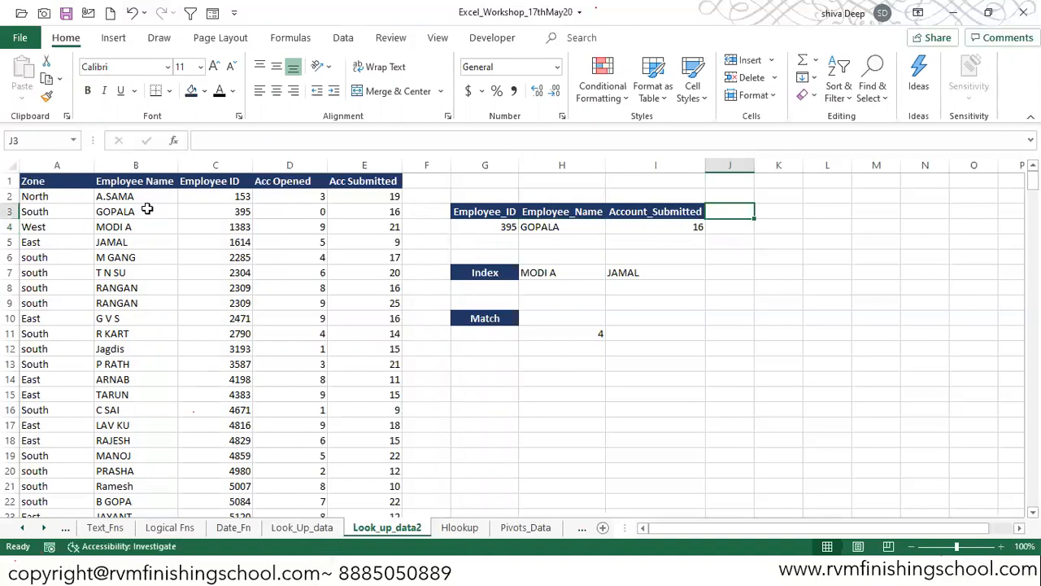
pyautogui.write('Zone')
pyautogui.press('Return')
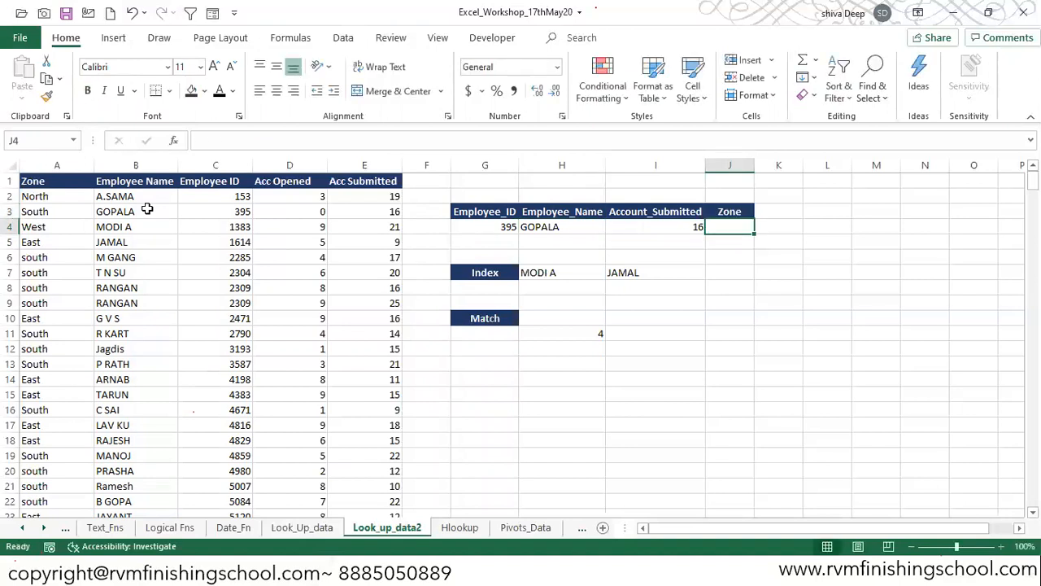
pyautogui.write('=index')
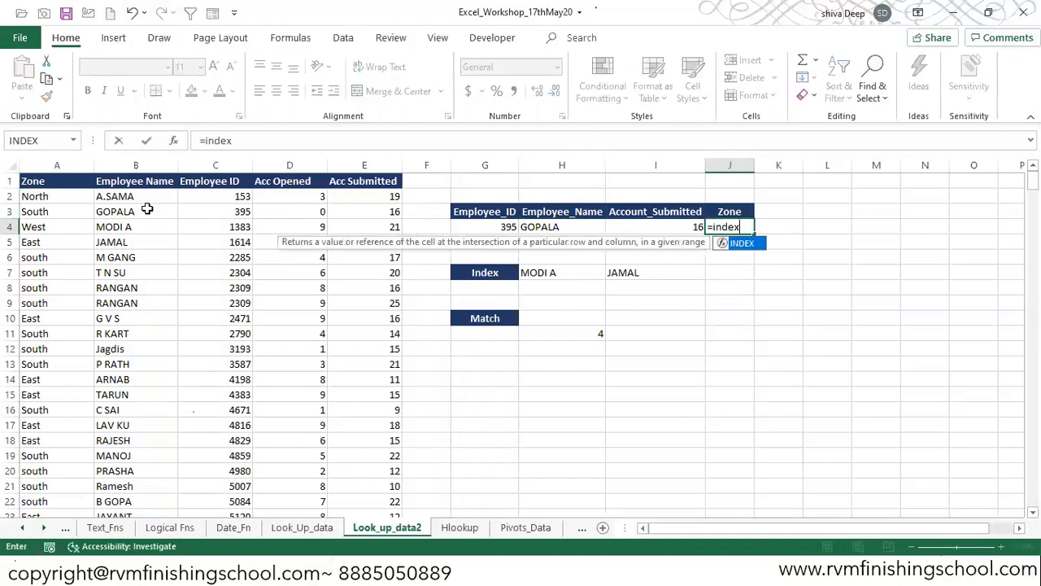
pyautogui.press('Tab')
pyautogui.click(40, 165)
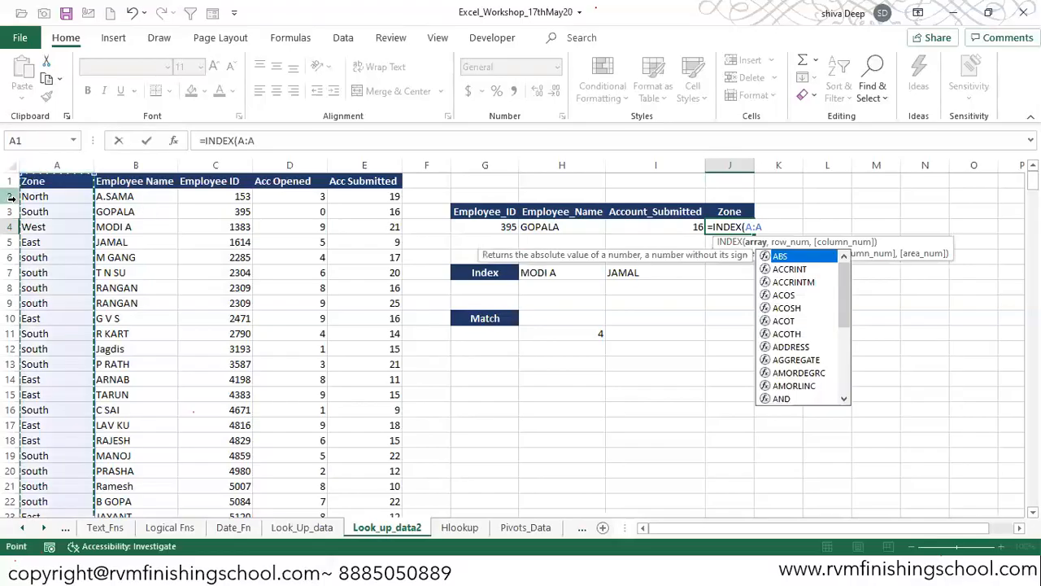
pyautogui.click(69, 175)
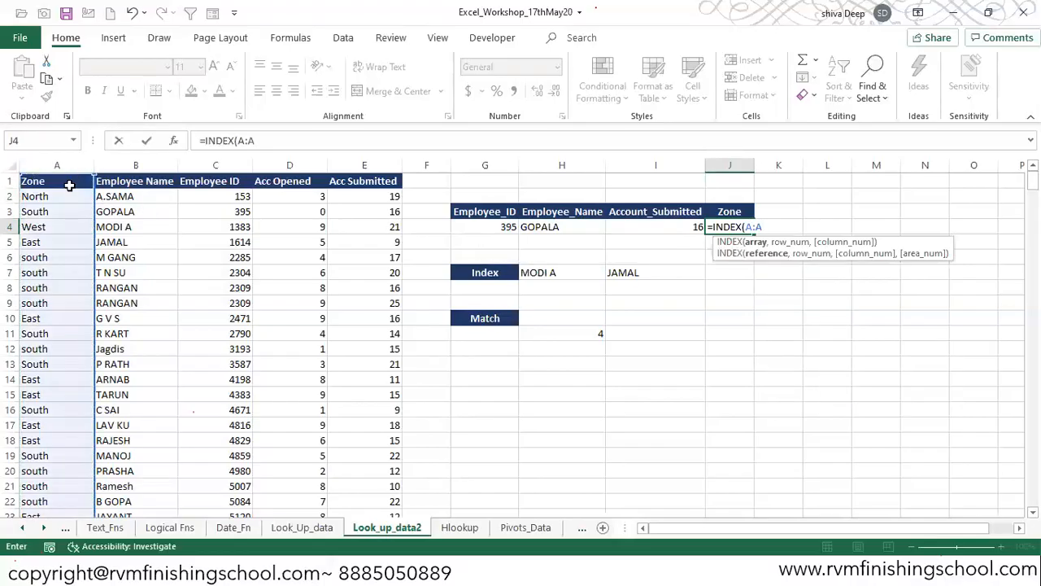
pyautogui.press('BackSpace')
pyautogui.press('BackSpace')
pyautogui.press('BackSpace')
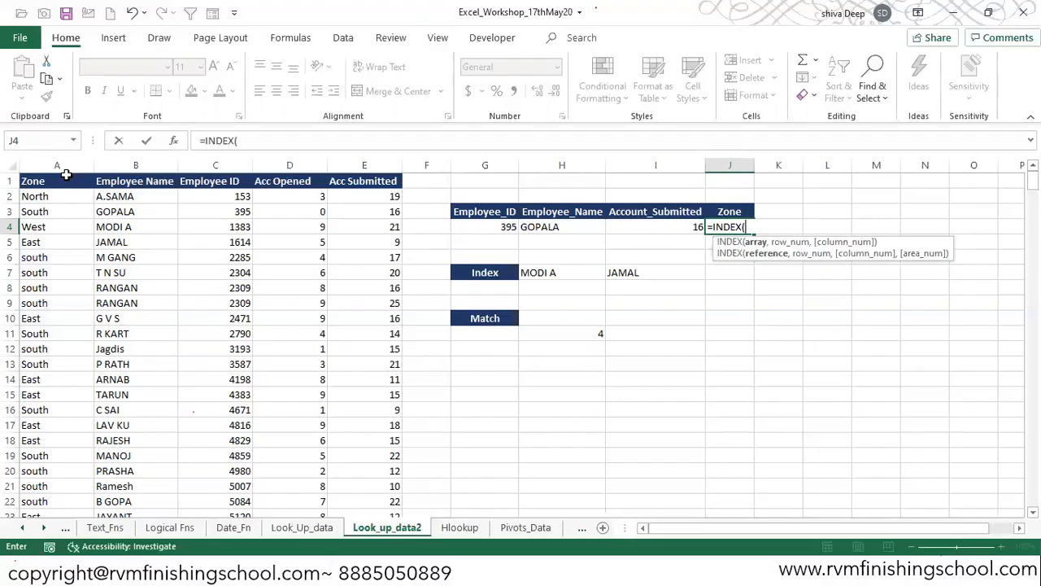
pyautogui.write('zo')
pyautogui.press('BackSpace')
pyautogui.press('BackSpace')
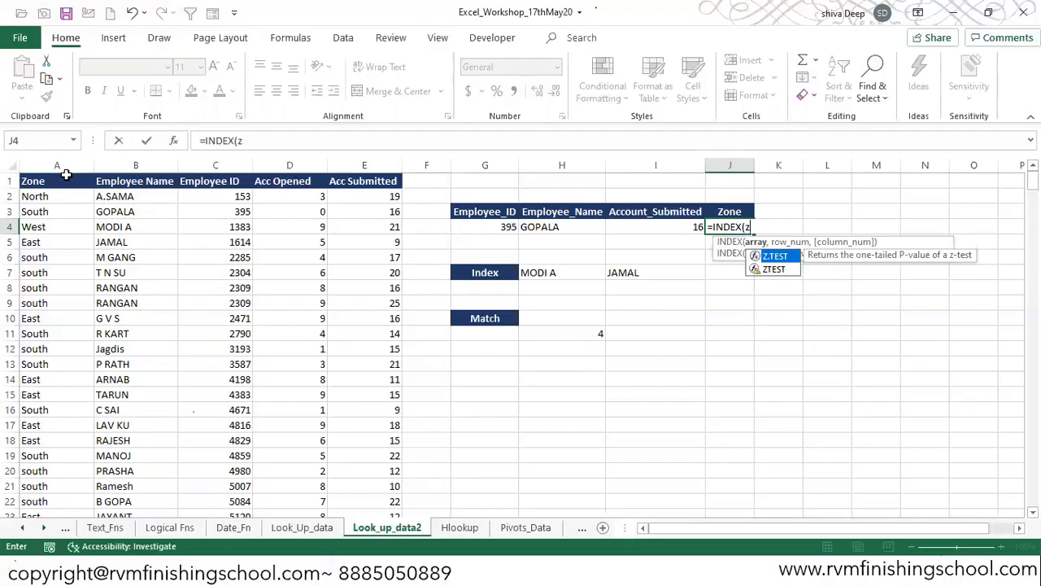
pyautogui.press('Escape')
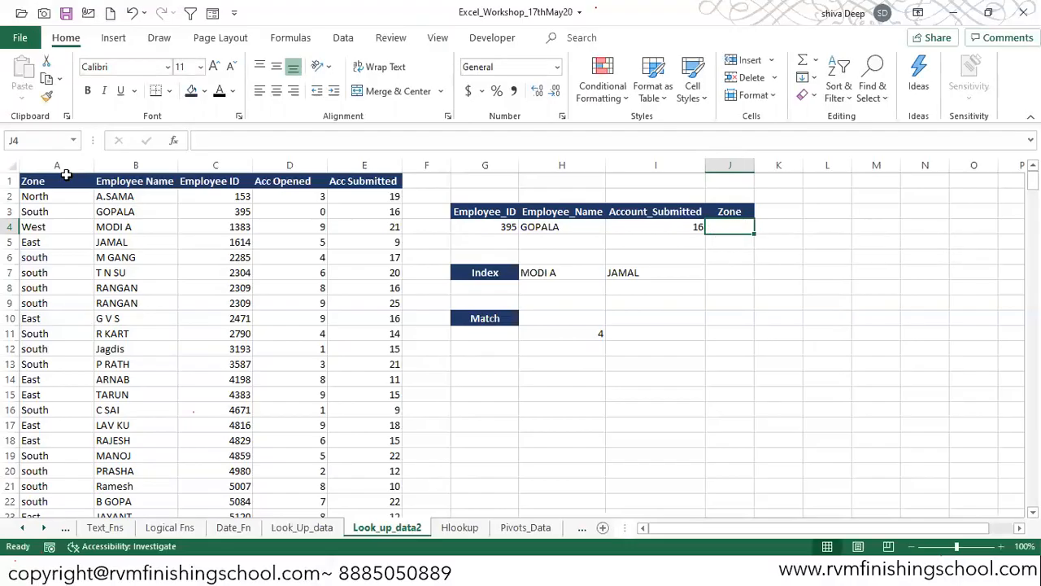
# Step: Start an INDEX formula in J4 with the Zone column range A1:A387 as its array
pyautogui.write('=index')
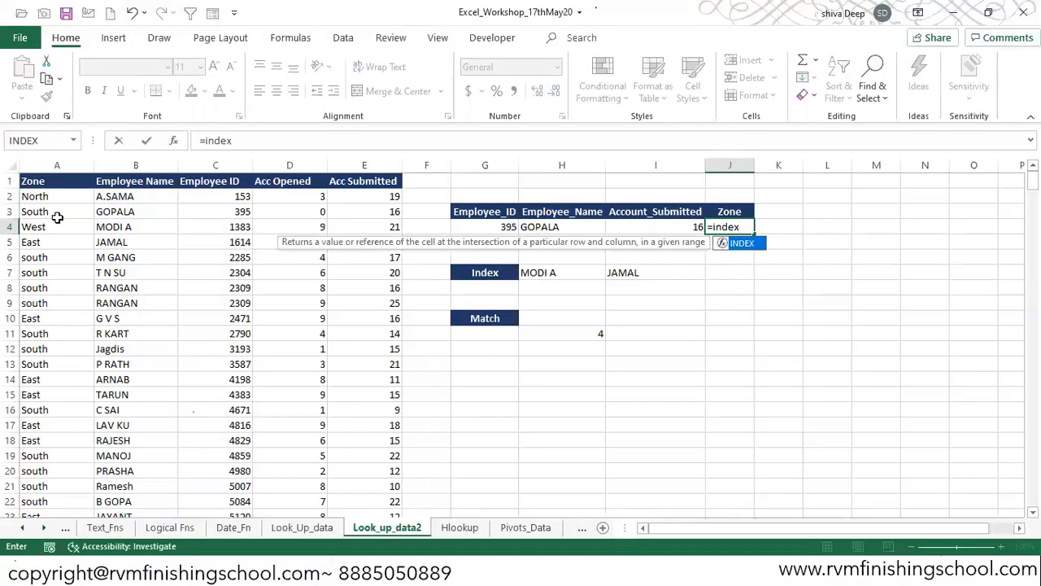
pyautogui.press('Tab')
pyautogui.click(57, 181)
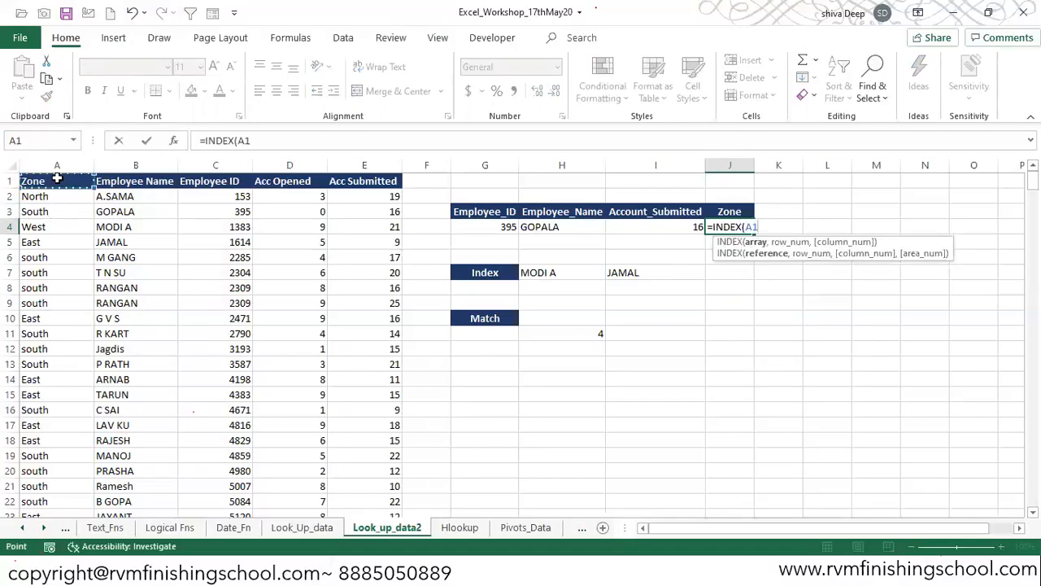
pyautogui.hotkey('ctrl', 'shift', 'Down')
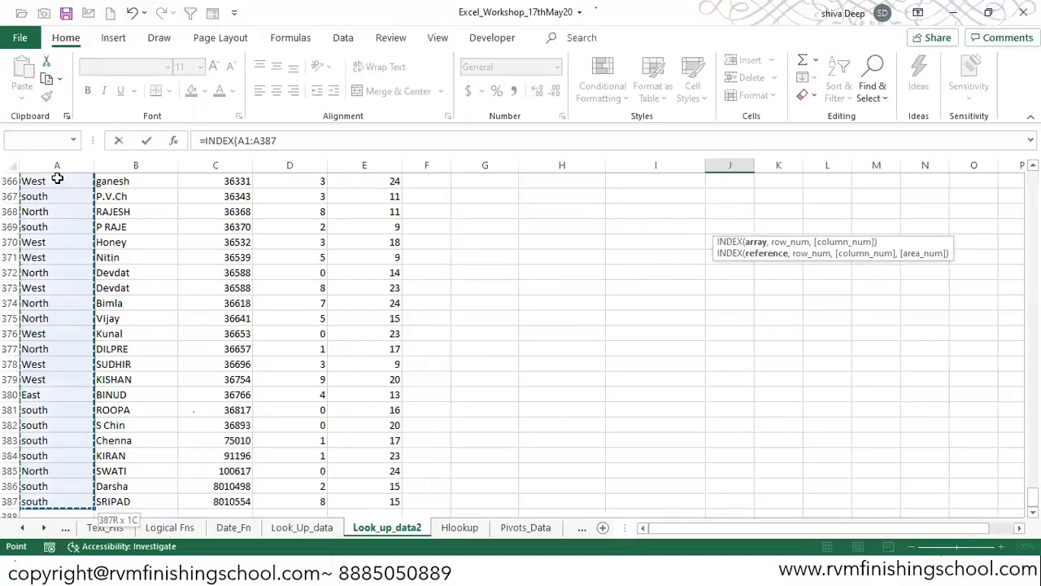
pyautogui.write(',')
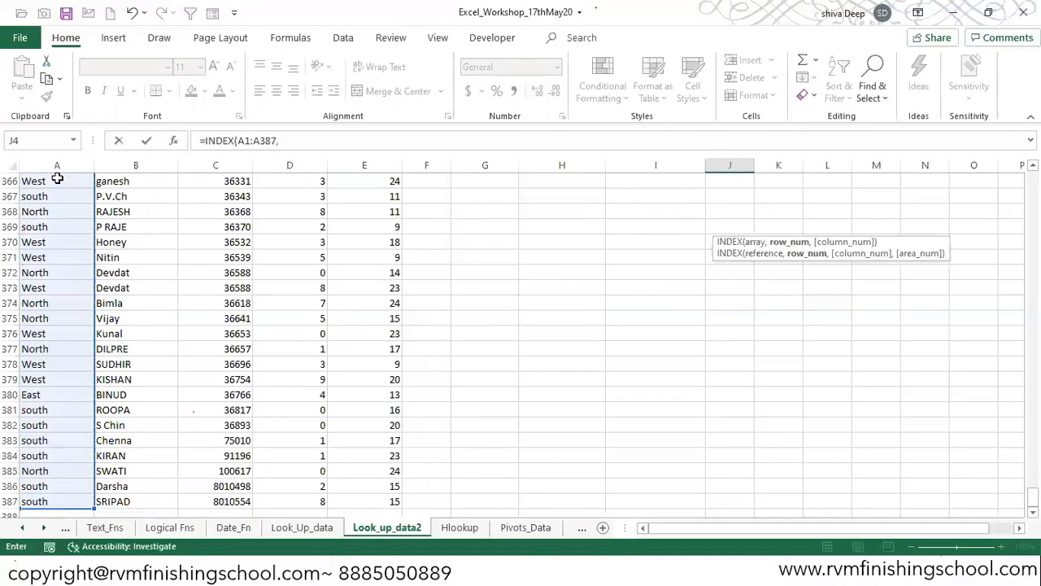
# Step: Nest a MATCH function as the row number of the J4 formula, with G4 as the lookup value
pyautogui.hotkey('ctrl', 'Home')
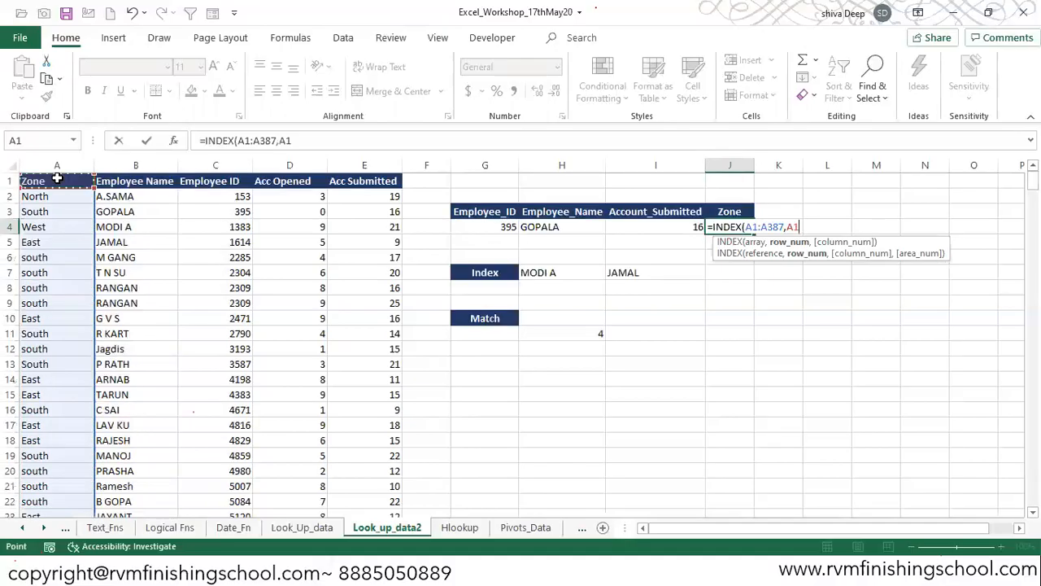
pyautogui.press('BackSpace')
pyautogui.press('BackSpace')
pyautogui.write('ma')
pyautogui.press('Tab')
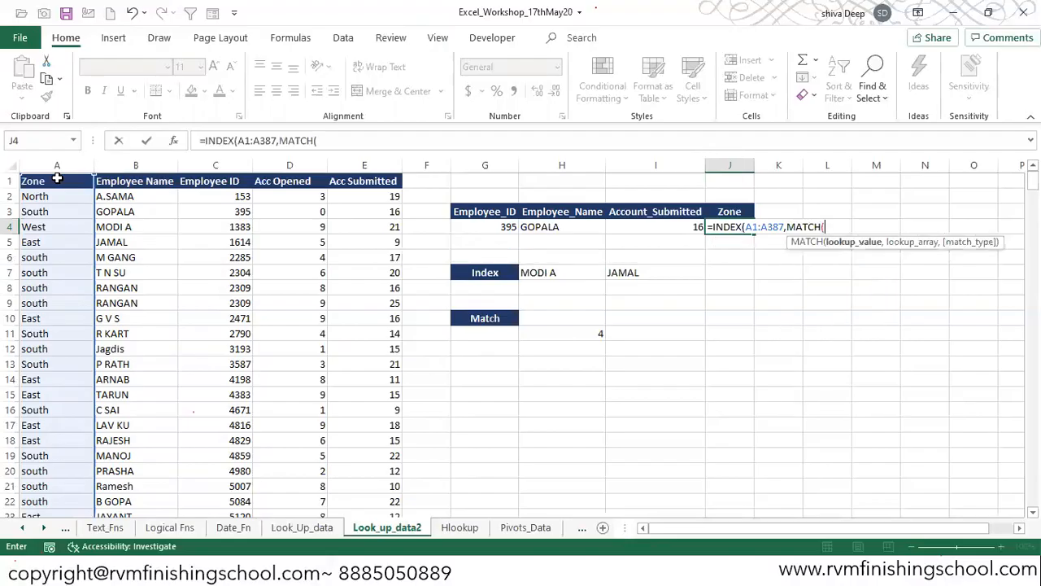
pyautogui.press('Left')
pyautogui.press('Left')
pyautogui.press('Left')
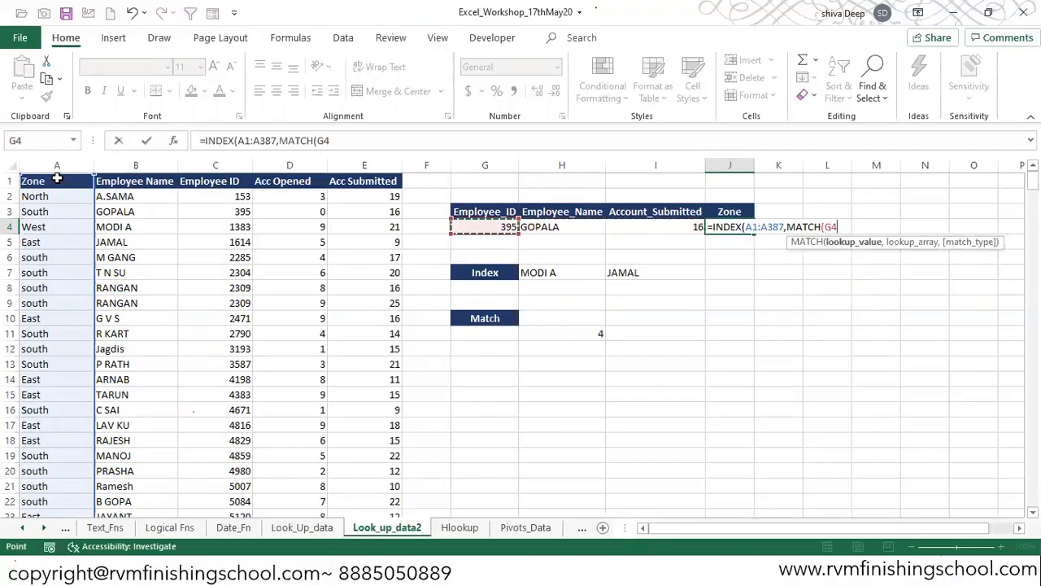
pyautogui.write(',')
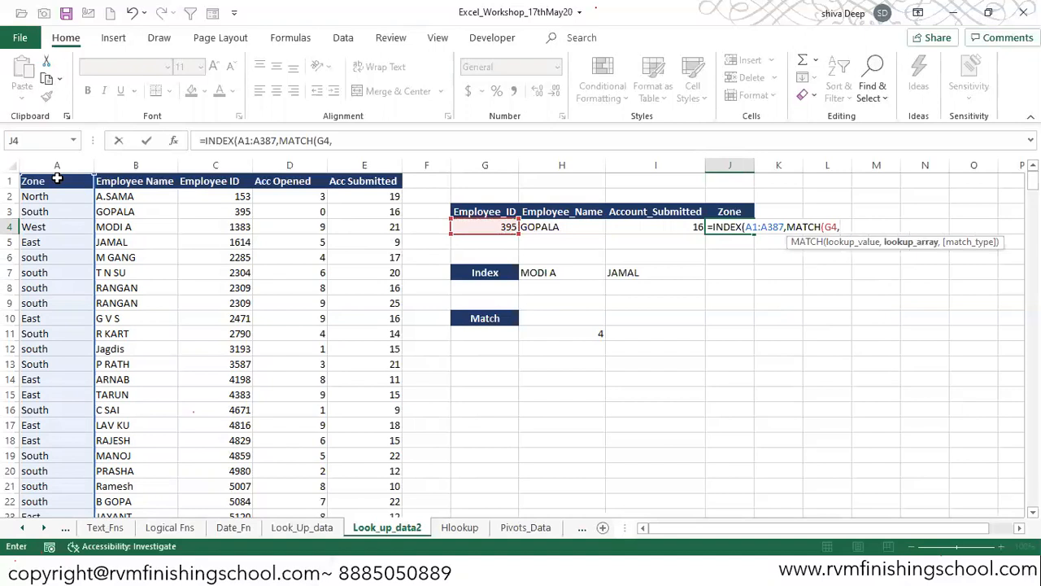
# Step: Complete the J4 formula as =INDEX(A1:A387,MATCH(G4,C1:C387,0)), using the Employee ID range and exact match
pyautogui.press('Left')
pyautogui.press('Left')
pyautogui.press('Left')
pyautogui.press('Left')
pyautogui.press('Left')
pyautogui.press('Up')
pyautogui.press('Up')
pyautogui.press('Up')
pyautogui.press('Left')
pyautogui.press('Left')
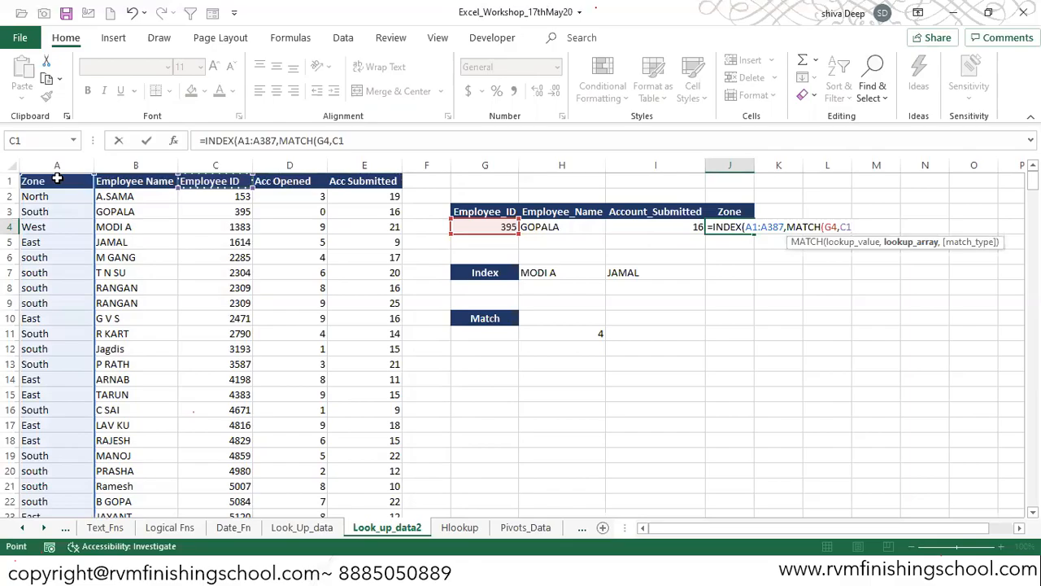
pyautogui.hotkey('ctrl', 'shift', 'Down')
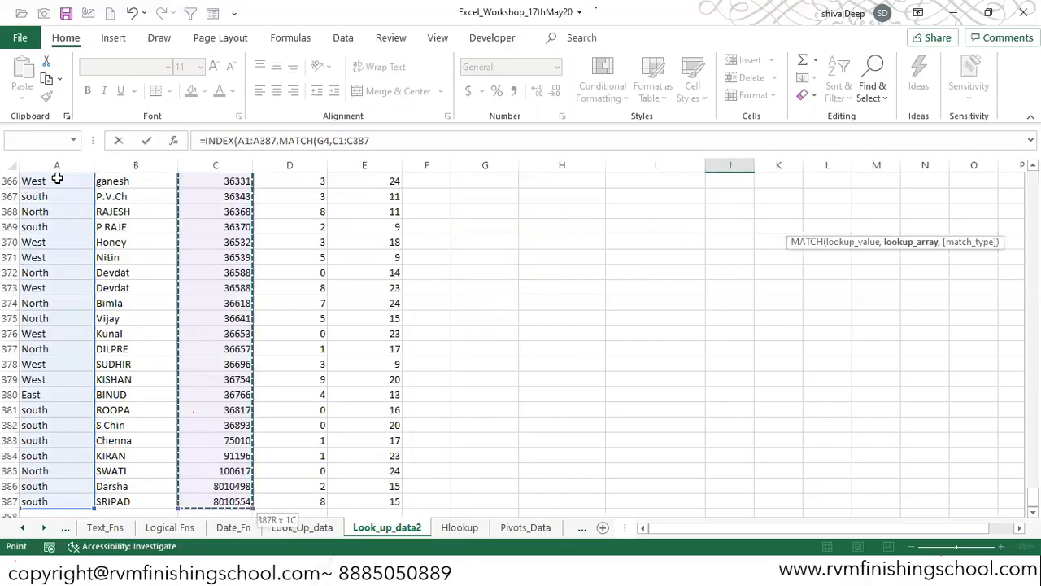
pyautogui.write(',0))')
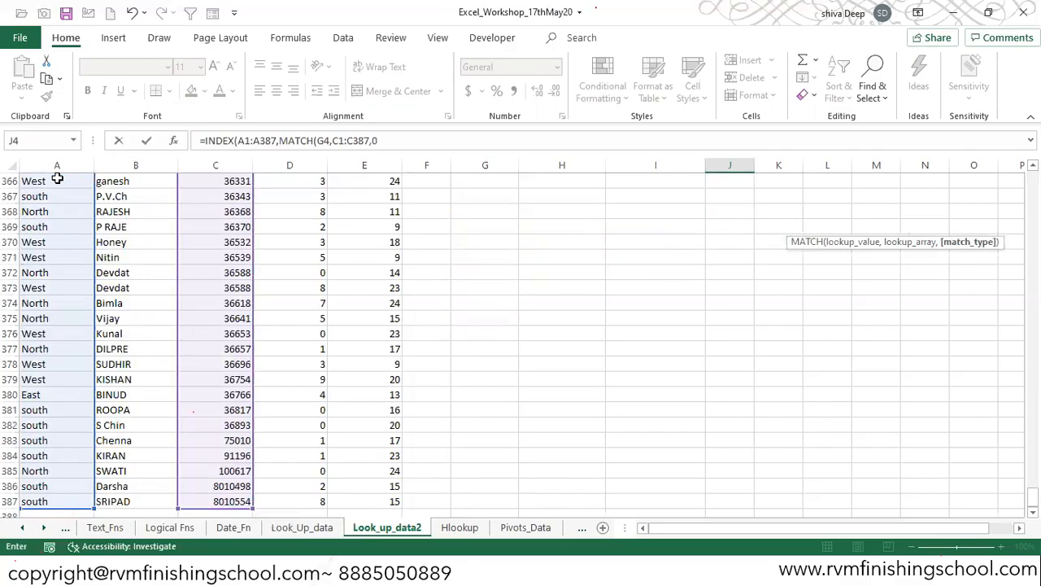
pyautogui.press('Return')
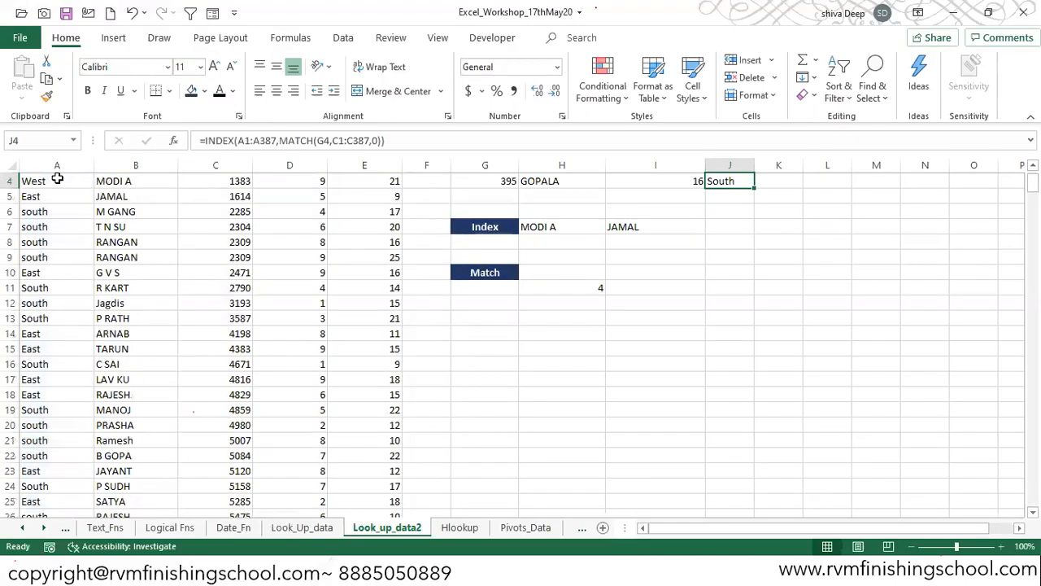
pyautogui.press('Up')
pyautogui.press('Up')
pyautogui.press('Up')
pyautogui.press('Up')
pyautogui.press('Down')
pyautogui.press('Down')
pyautogui.press('Down')
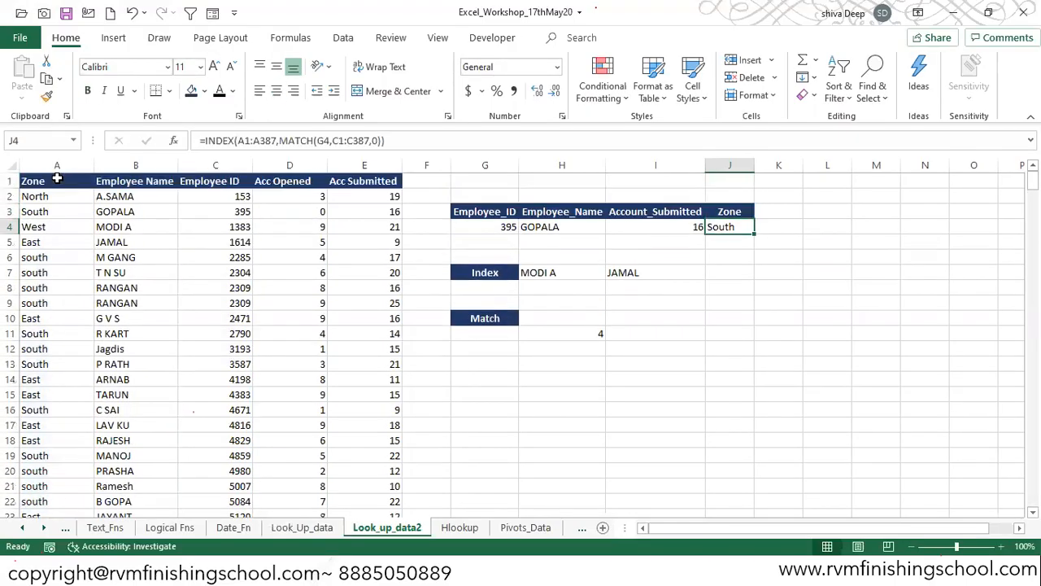
# Step: Check the J4 formula's references without changing it, and start a MATCH formula in J6 with G4 as the lookup value
pyautogui.doubleClick(719, 227)
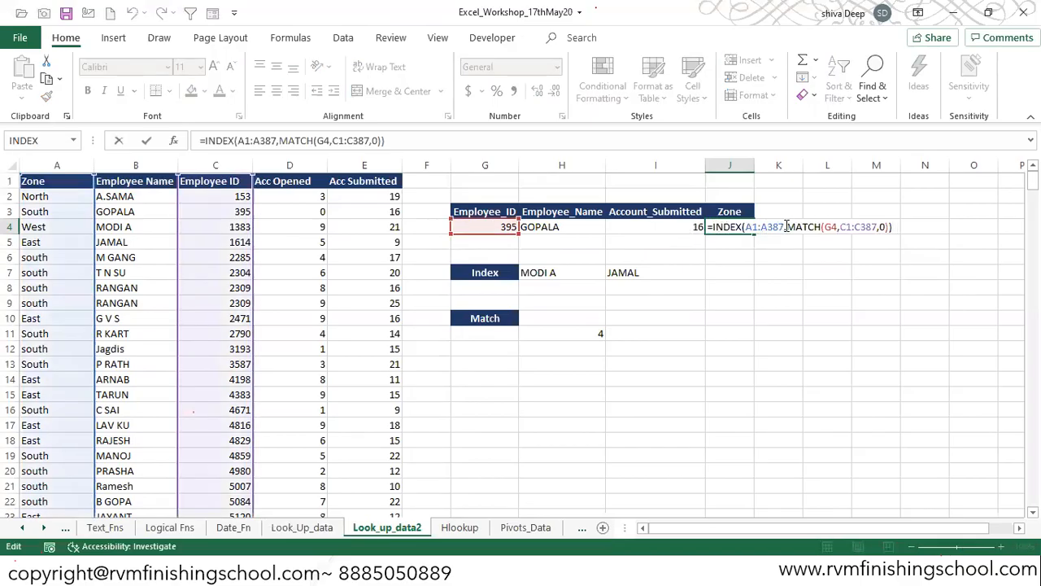
pyautogui.press('Escape')
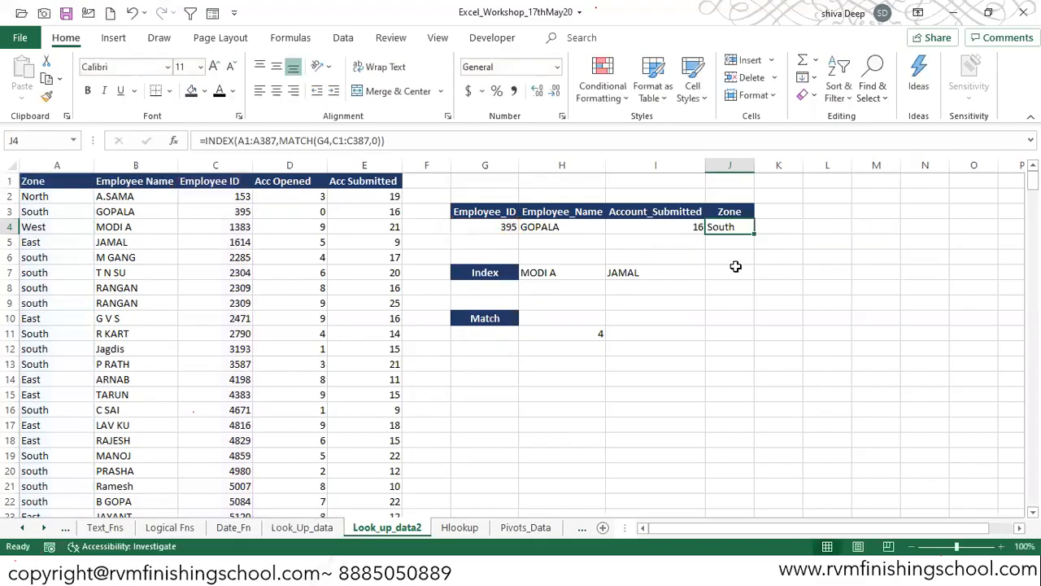
pyautogui.click(734, 257)
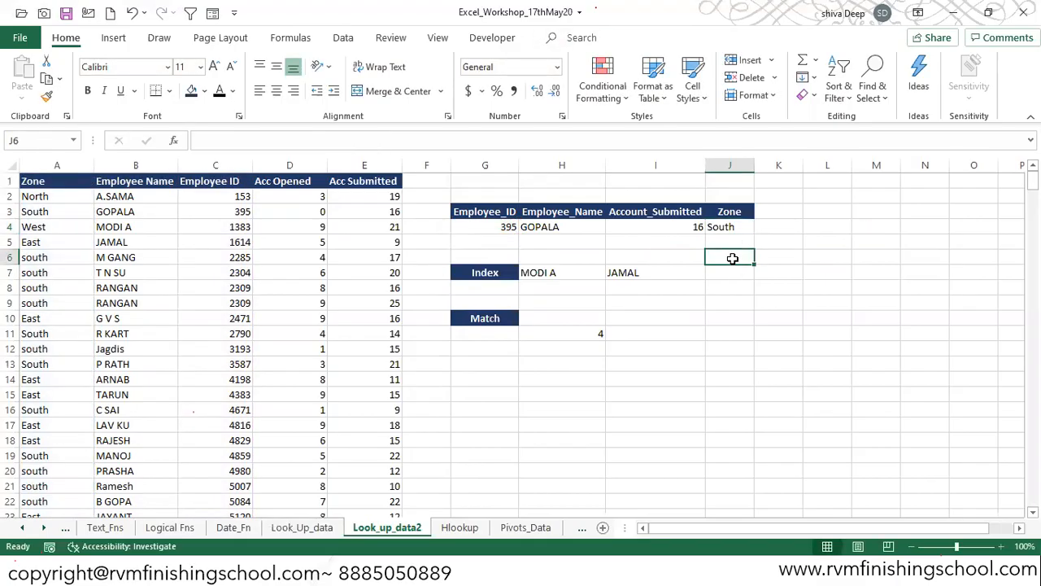
pyautogui.write('=mat')
pyautogui.press('Tab')
pyautogui.press('Left')
pyautogui.press('Left')
pyautogui.press('Left')
pyautogui.press('Up')
pyautogui.press('Up')
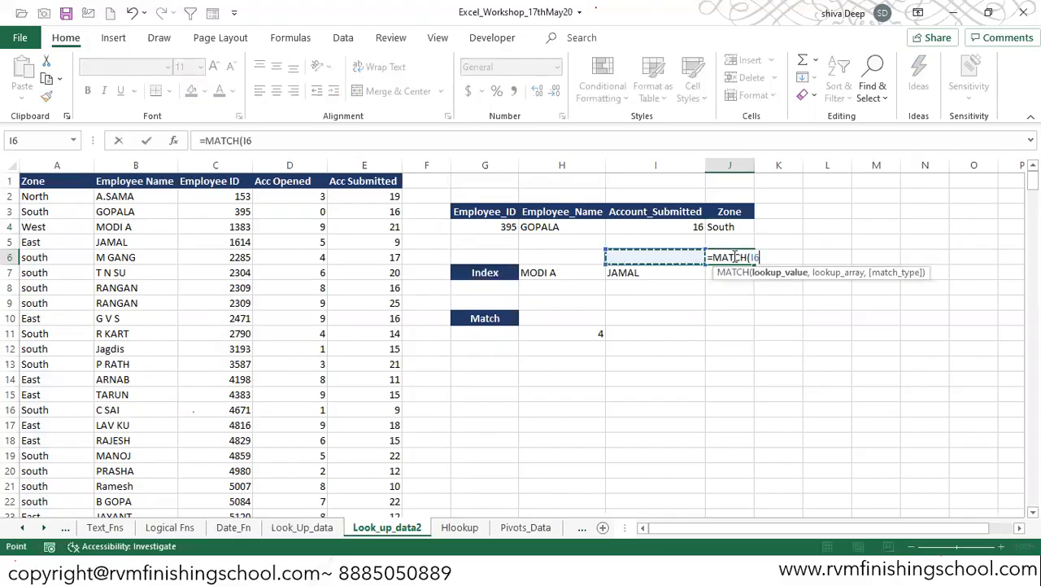
# Step: Complete the J6 formula as =MATCH(G4,C:C,0), using the entire Employee ID column and exact match
pyautogui.write(',')
pyautogui.press('Left')
pyautogui.press('Left')
pyautogui.press('Left')
pyautogui.press('Left')
pyautogui.press('Left')
pyautogui.press('Left')
pyautogui.press('Up')
pyautogui.press('Up')
pyautogui.press('Up')
pyautogui.press('Up')
pyautogui.press('Up')
pyautogui.press('Left')
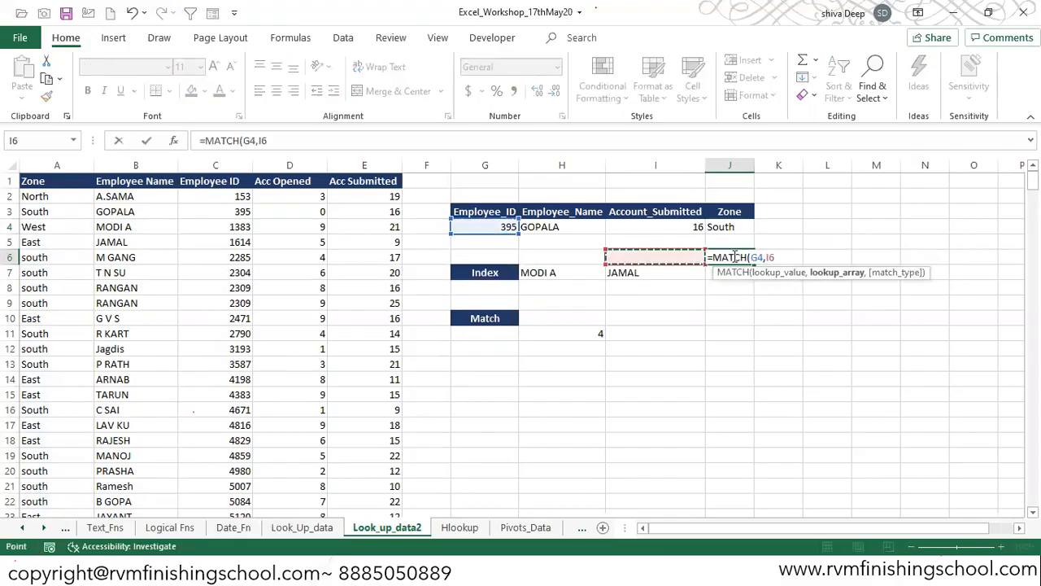
pyautogui.hotkey('ctrl', 'space')
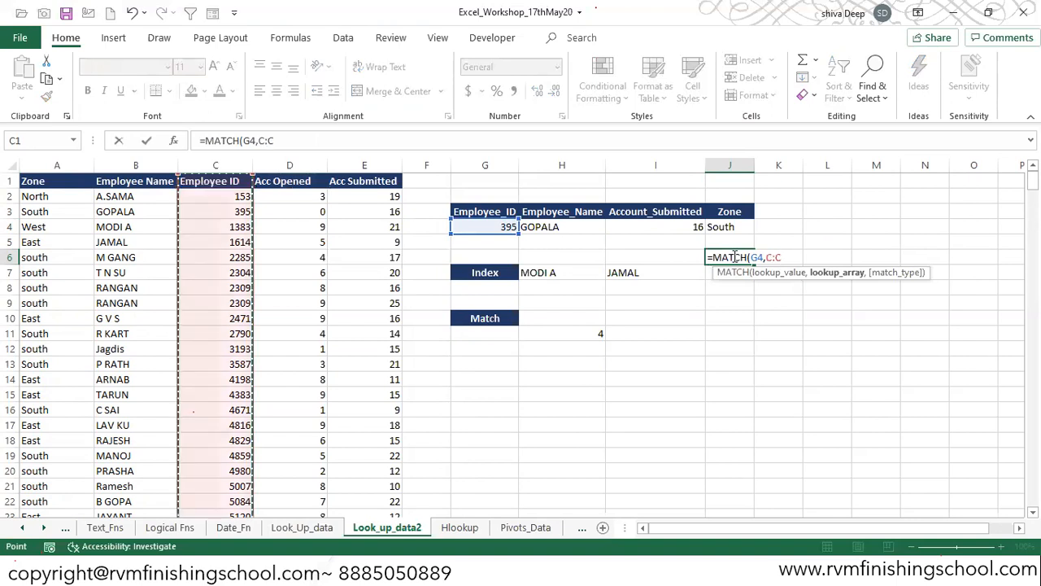
pyautogui.write(',0)')
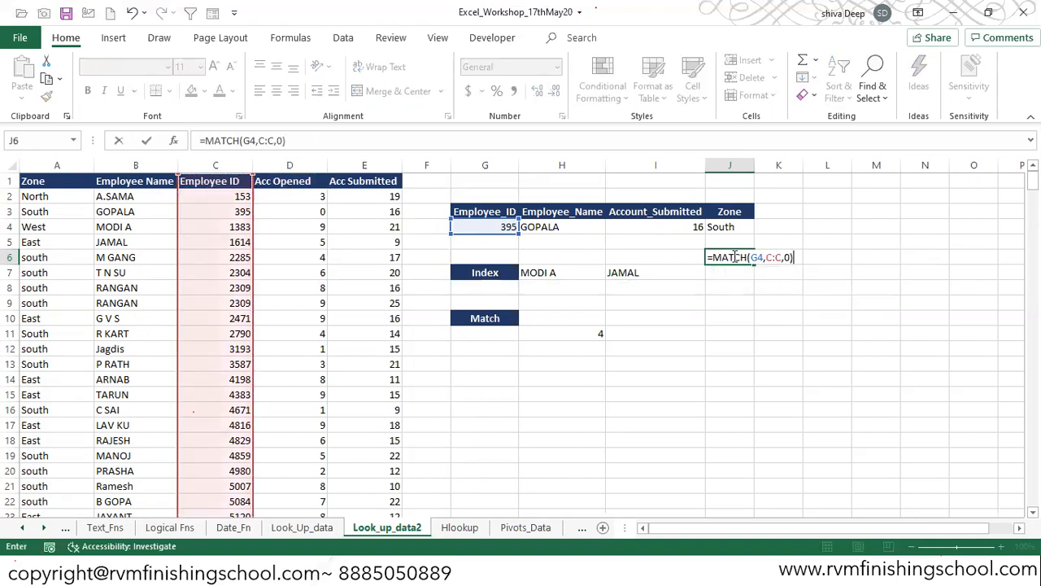
pyautogui.press('Return')
# Step: Start an INDEX formula in L6 with the entire Zone column A:A as its array
pyautogui.click(732, 256)
pyautogui.press('Right')
pyautogui.press('Right')
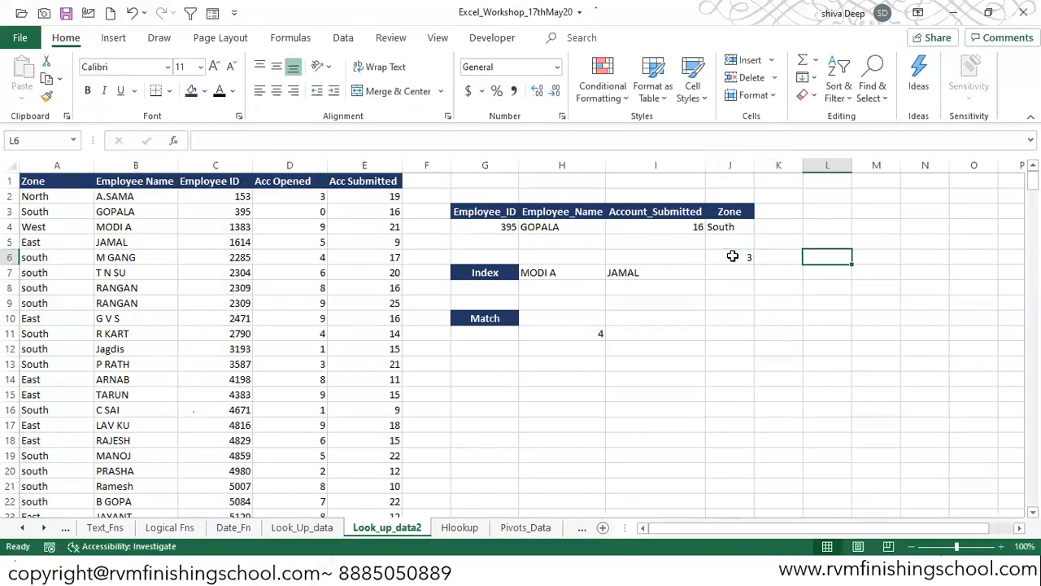
pyautogui.write('=index')
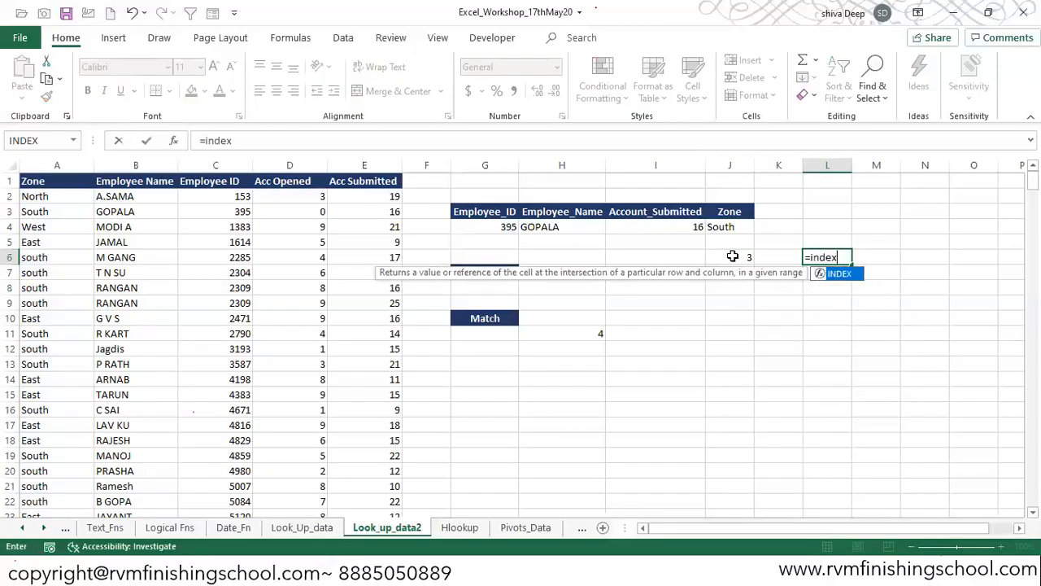
pyautogui.press('Tab')
pyautogui.press('Left')
pyautogui.press('Left')
pyautogui.press('Left')
pyautogui.press('Left')
pyautogui.press('Left')
pyautogui.press('Left')
pyautogui.press('Left')
pyautogui.press('Left')
pyautogui.press('Left')
pyautogui.press('Left')
pyautogui.press('Left')
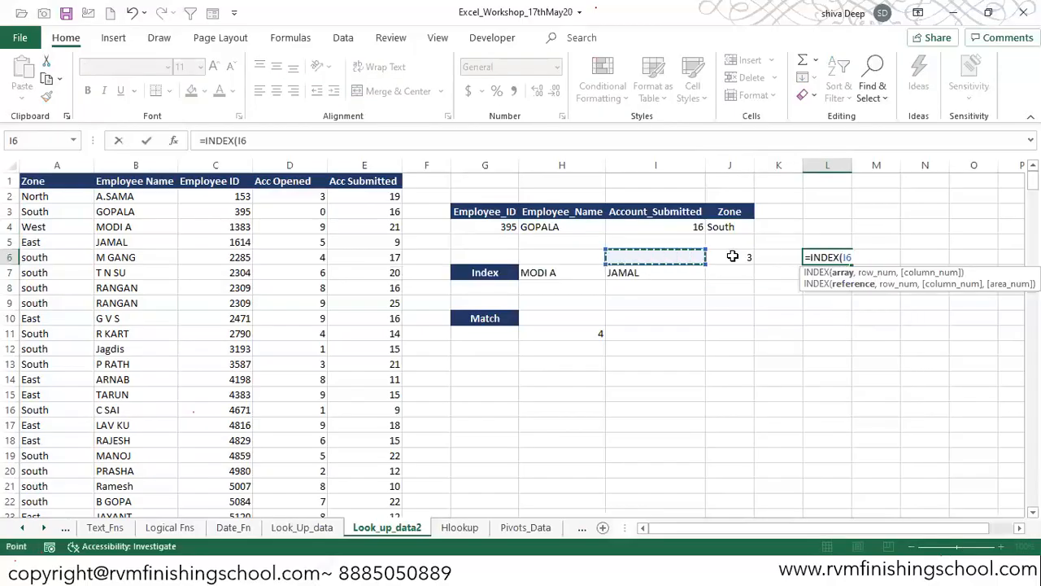
pyautogui.hotkey('ctrl', 'space')
# Step: Complete the L6 formula as =INDEX(A:A,J6), taking the row number from the MATCH result cell
pyautogui.write(',')
pyautogui.click(732, 257)
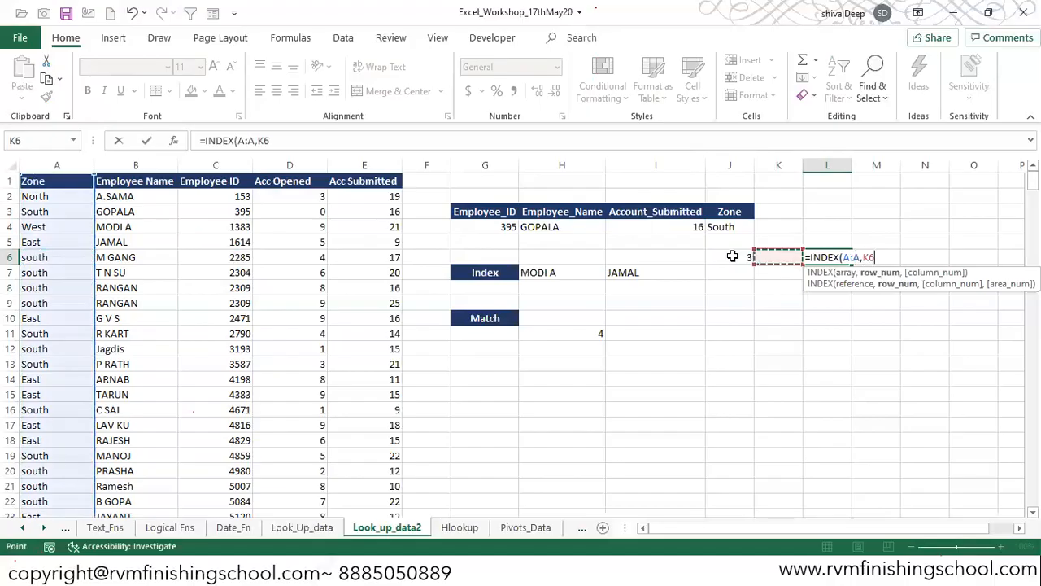
pyautogui.press('Return')
pyautogui.press('Up')
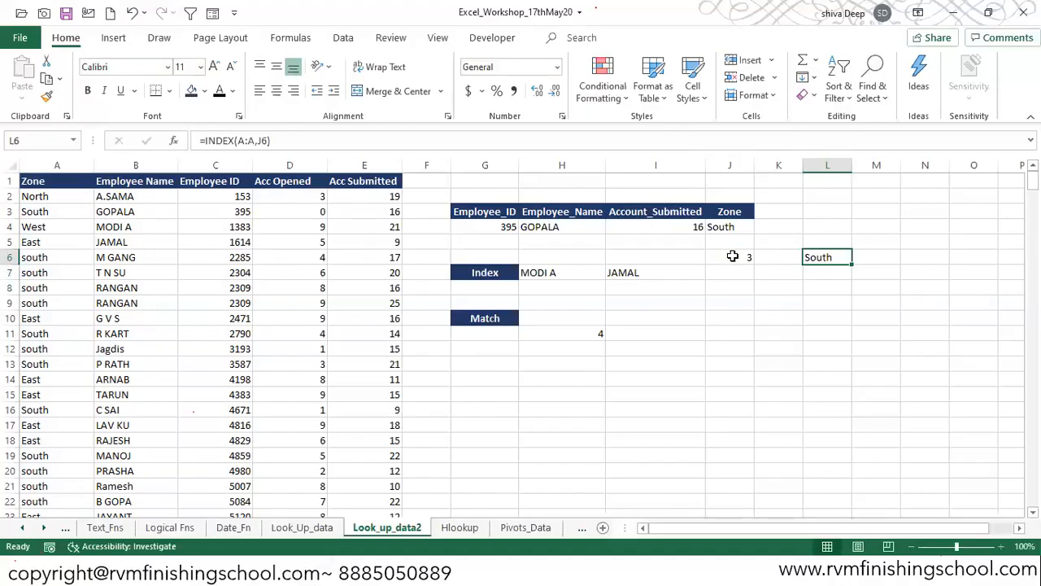
# Step: Switch to OneNote and handwrite the syntax =Index(select answer column, match(unique id, unique id array, 0)) below the data range notes
pyautogui.hotkey('alt', 'Tab')
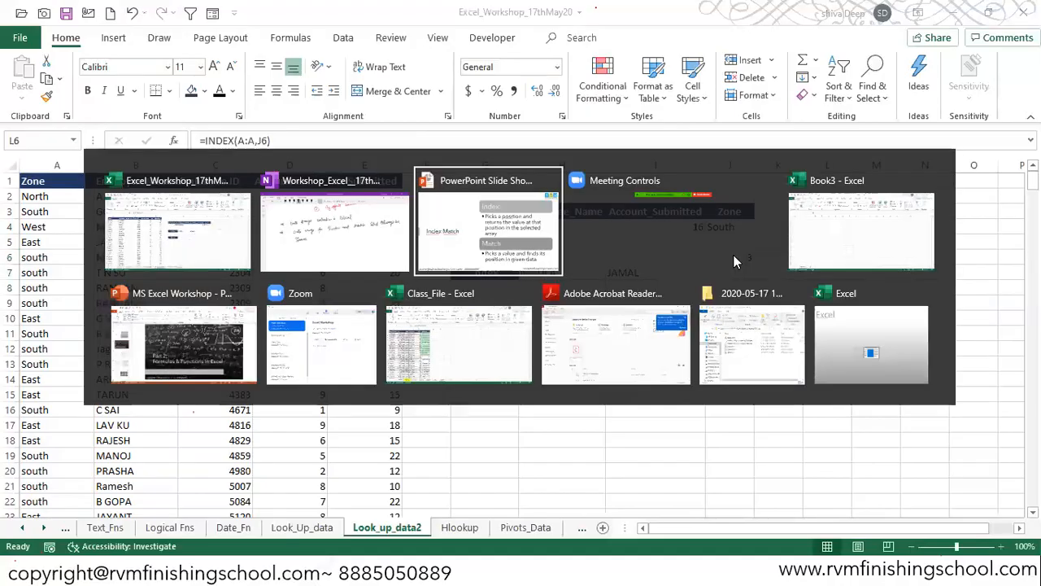
pyautogui.click(308, 236)
pyautogui.moveTo(307, 377); pyautogui.dragTo(307, 401)
pyautogui.moveTo(310, 399); pyautogui.dragTo(345, 398)
pyautogui.moveTo(415, 379)
pyautogui.mouseDown()
pyautogui.moveTo(406, 389)
pyautogui.moveTo(532, 374)
pyautogui.mouseUp()
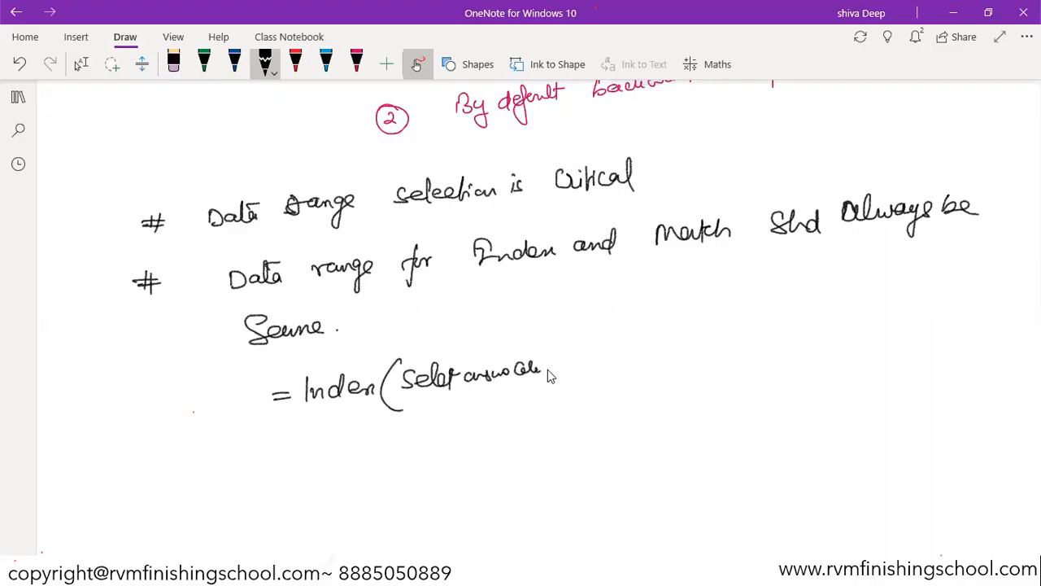
pyautogui.moveTo(620, 355)
pyautogui.mouseDown()
pyautogui.moveTo(703, 366)
pyautogui.moveTo(745, 352)
pyautogui.moveTo(754, 335)
pyautogui.moveTo(779, 349)
pyautogui.moveTo(897, 345)
pyautogui.mouseUp()
pyautogui.moveTo(913, 327); pyautogui.dragTo(926, 358)
pyautogui.moveTo(937, 299); pyautogui.dragTo(920, 366)
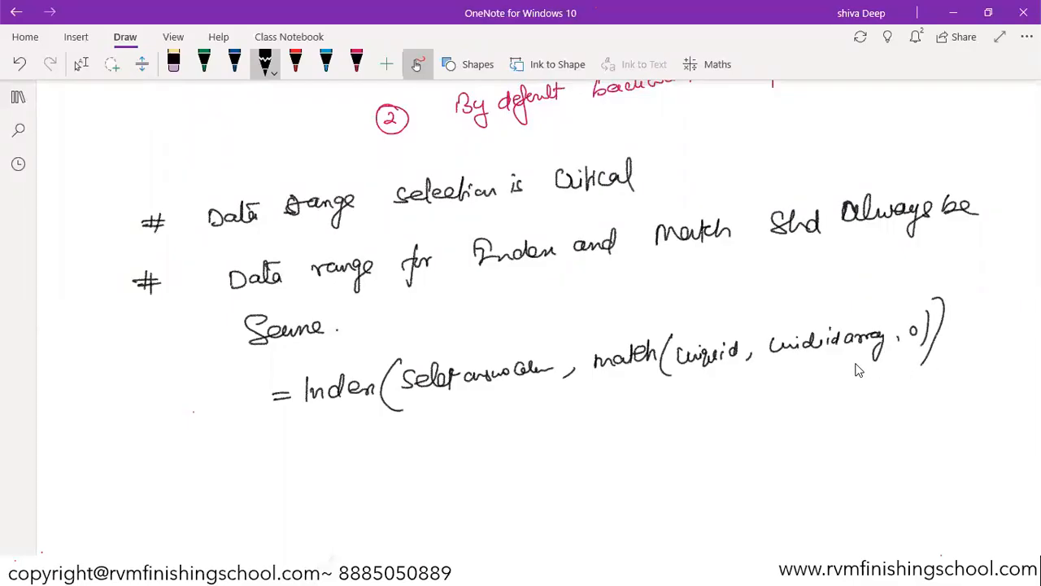
# Step: Switch back to the Excel workbook, open the Hlookup sheet and highlight rows 2 to 5 of its horizontal table
pyautogui.hotkey('alt', 'Tab')
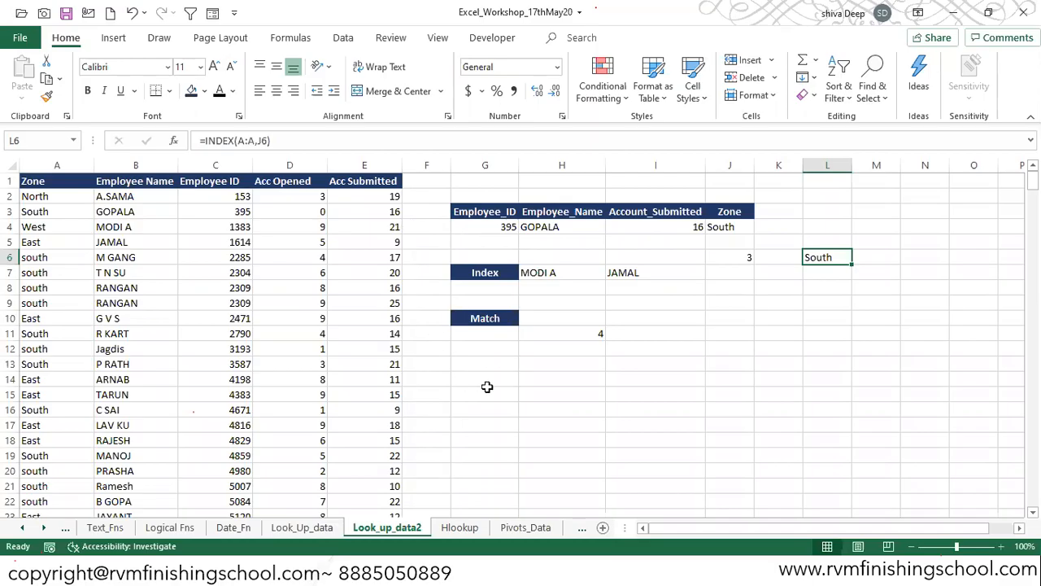
pyautogui.click(459, 528)
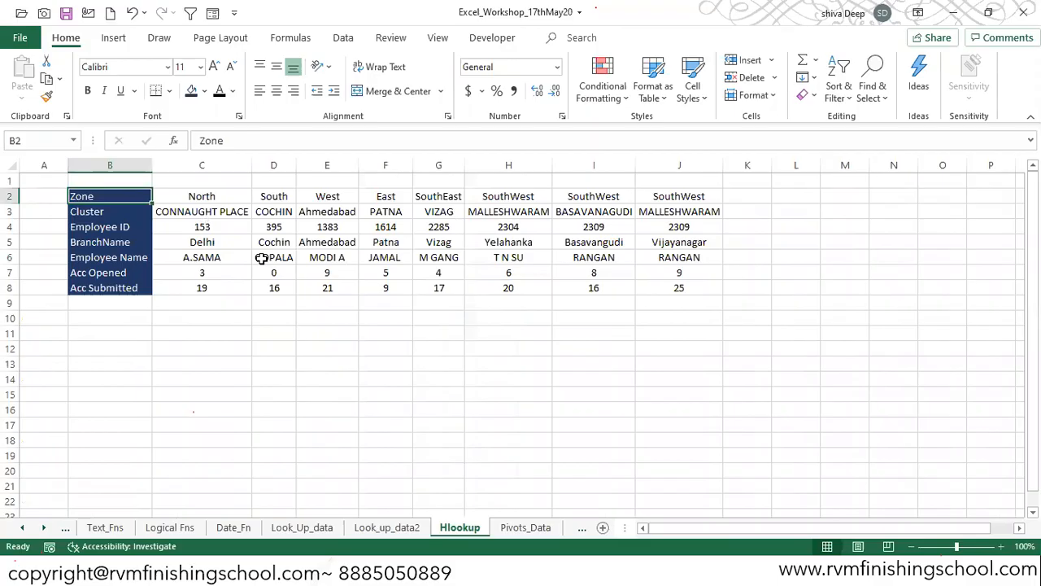
pyautogui.click(34, 192)
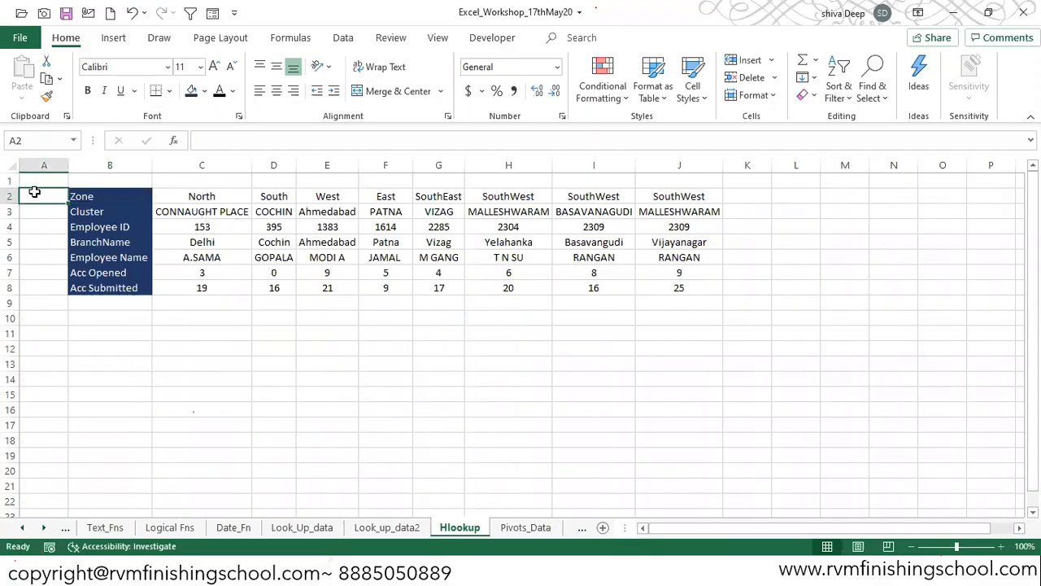
pyautogui.hotkey('shift', 'space')
pyautogui.hotkey('shift', 'Down')
pyautogui.hotkey('shift', 'Down')
pyautogui.hotkey('shift', 'Down')
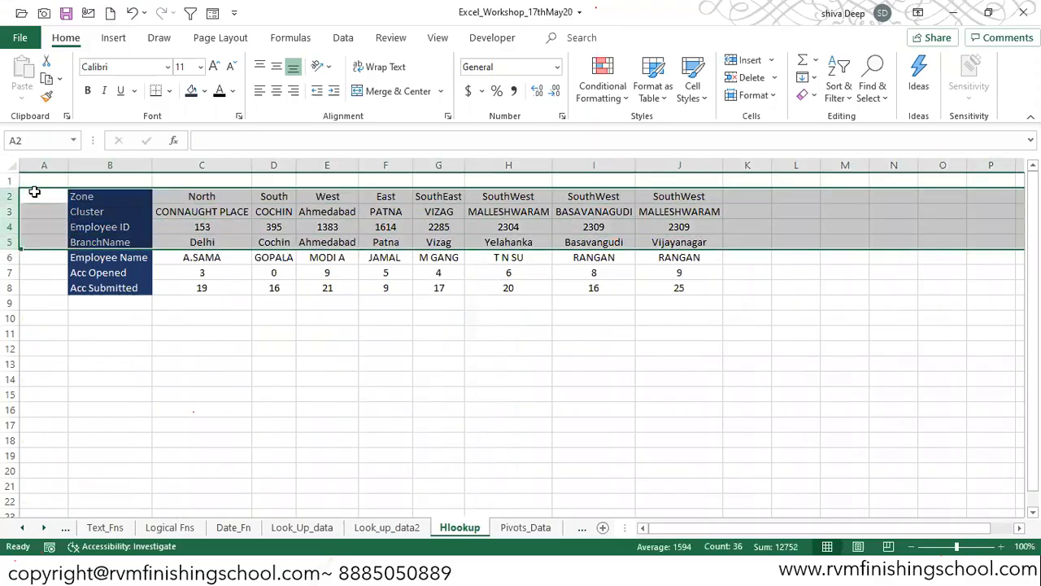
# Step: Copy the Employee ID label from B4 to B11, below the table
pyautogui.press('Down')
pyautogui.press('Down')
pyautogui.press('Down')
pyautogui.press('Down')
pyautogui.press('Down')
pyautogui.press('Down')
pyautogui.press('Down')
pyautogui.press('Down')
pyautogui.press('Down')
pyautogui.press('Up')
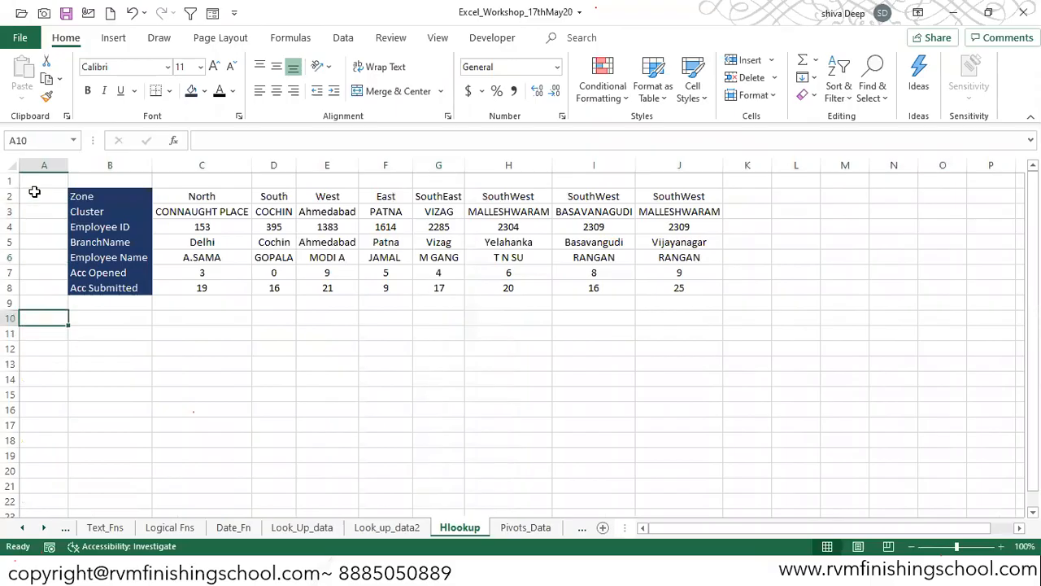
pyautogui.press('Up')
pyautogui.press('Up')
pyautogui.press('Up')
pyautogui.press('Up')
pyautogui.press('Up')
pyautogui.press('Up')
pyautogui.press('Right')
pyautogui.hotkey('ctrl', 'c')
pyautogui.press('Down')
pyautogui.press('Down')
pyautogui.press('Down')
pyautogui.press('Down')
pyautogui.press('Down')
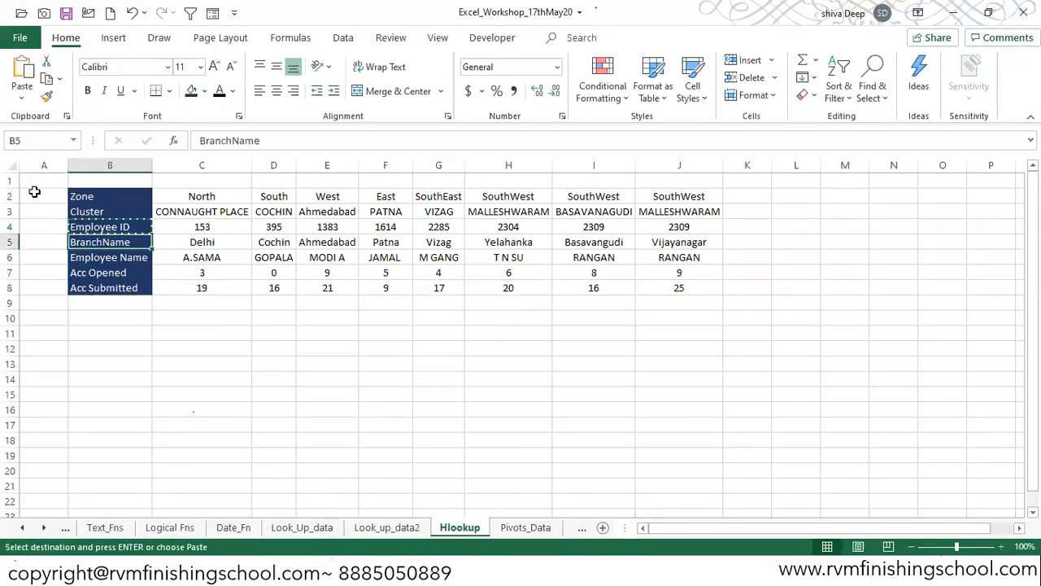
pyautogui.press('Down')
pyautogui.press('Down')
pyautogui.press('Return')
# Step: Copy the Acc Opened label from B7 to B12, under the new Employee ID label
pyautogui.press('Down')
pyautogui.press('Up')
pyautogui.press('Up')
pyautogui.press('Up')
pyautogui.press('Up')
pyautogui.press('Up')
pyautogui.hotkey('ctrl', 'c')
pyautogui.press('Down')
pyautogui.press('Down')
pyautogui.press('Down')
pyautogui.press('Down')
pyautogui.press('Down')
pyautogui.press('Return')
# Step: Enter the West zone employee's ID in C11 as the value for looking up opened accounts
pyautogui.press('Up')
pyautogui.press('Up')
pyautogui.press('Up')
pyautogui.press('Up')
pyautogui.press('Up')
pyautogui.press('Up')
pyautogui.press('Up')
pyautogui.press('Up')
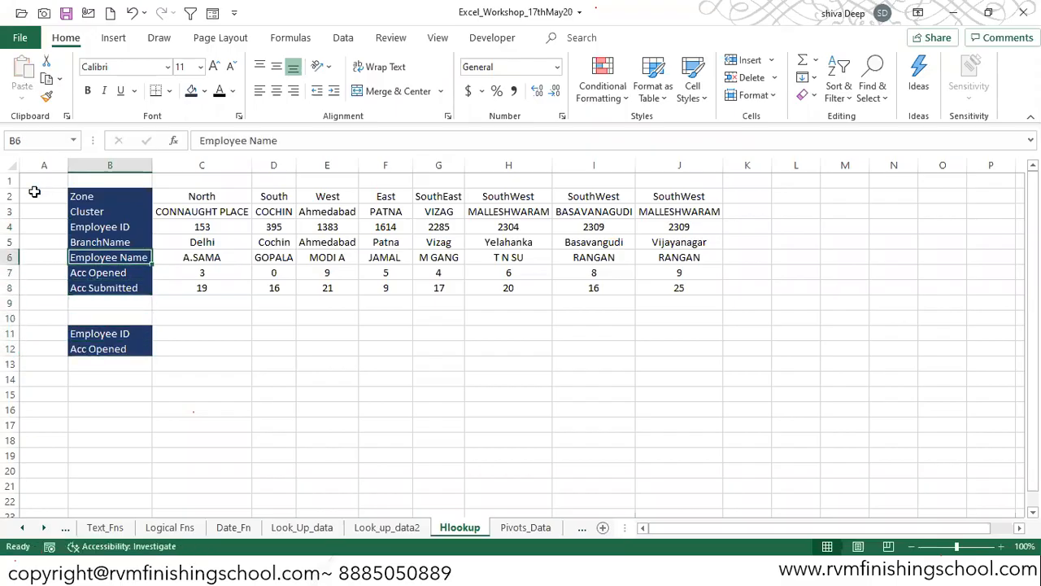
pyautogui.press('Down')
pyautogui.hotkey('shift', 'Down')
pyautogui.hotkey('shift', 'Down')
pyautogui.hotkey('shift', 'Down')
pyautogui.press('Down')
pyautogui.press('Down')
pyautogui.press('Down')
pyautogui.press('Down')
pyautogui.press('Down')
pyautogui.press('Down')
pyautogui.press('Right')
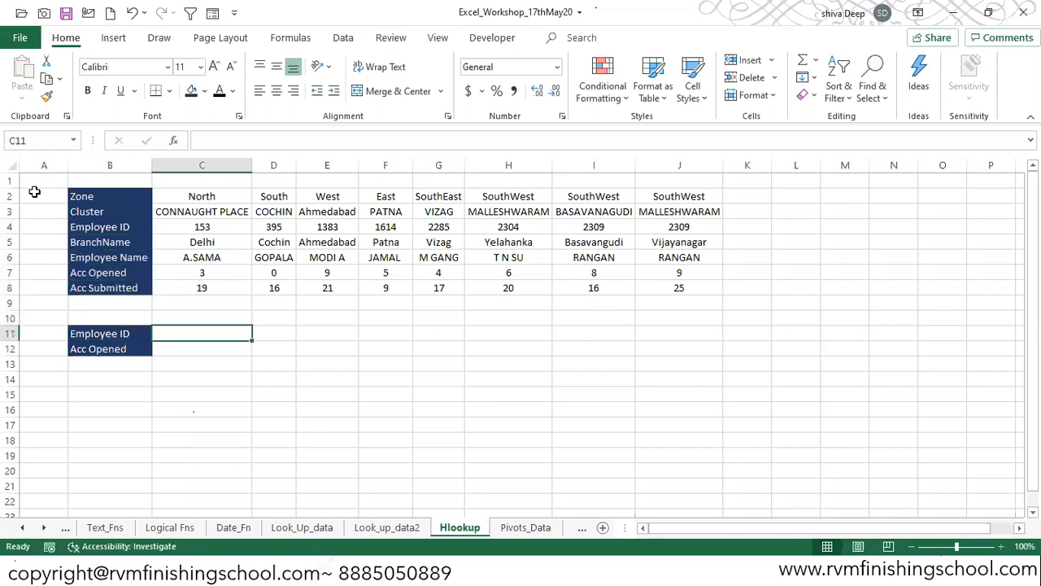
pyautogui.write('1383')
pyautogui.press('Return')
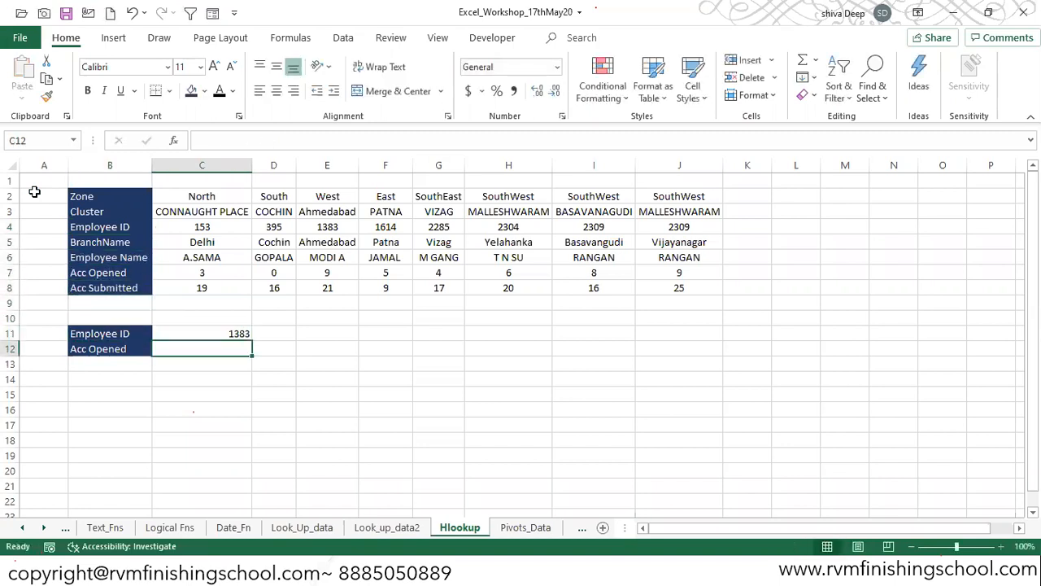
# Step: Start an HLOOKUP formula in C12 with C11 as the lookup value and B4:J8 as the table array
pyautogui.write('=hl')
pyautogui.press('Tab')
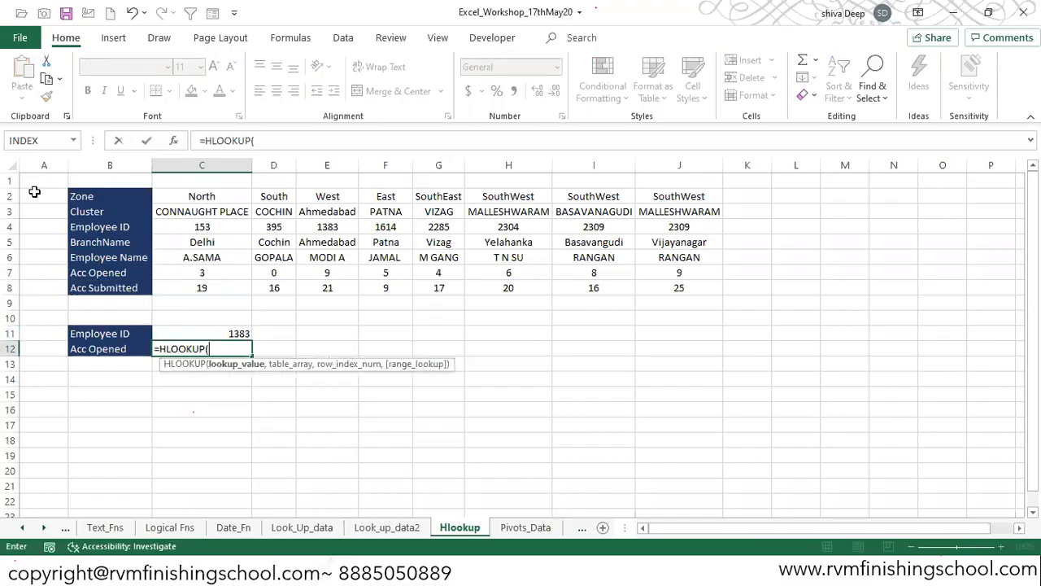
pyautogui.press('Up')
pyautogui.write(',')
pyautogui.press('Up')
pyautogui.press('Up')
pyautogui.press('Up')
pyautogui.press('Up')
pyautogui.press('Up')
pyautogui.press('Up')
pyautogui.press('Up')
pyautogui.press('Up')
pyautogui.press('Left')
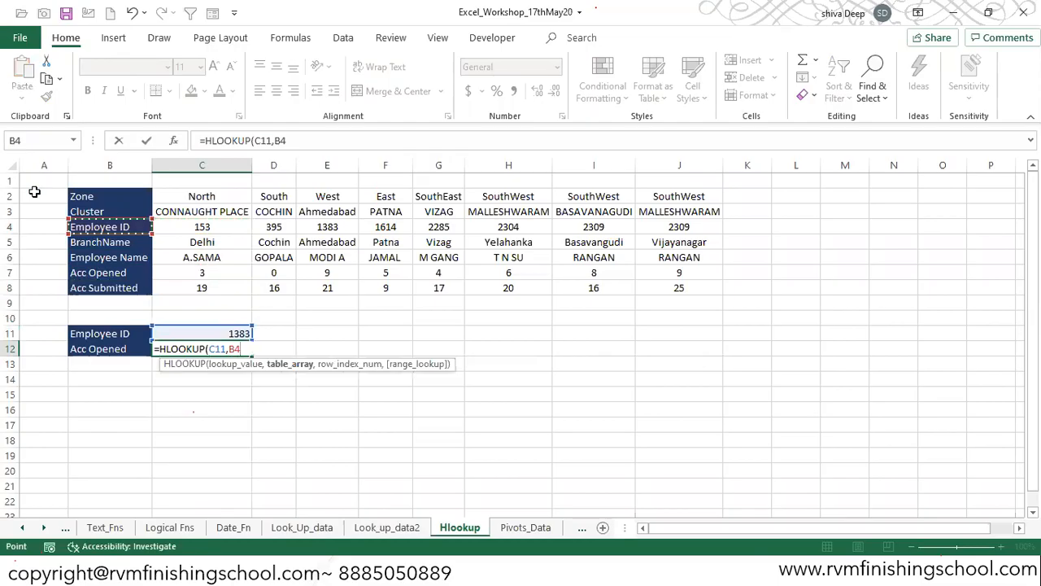
pyautogui.hotkey('ctrl', 'shift', 'Right')
pyautogui.hotkey('ctrl', 'shift', 'Down')
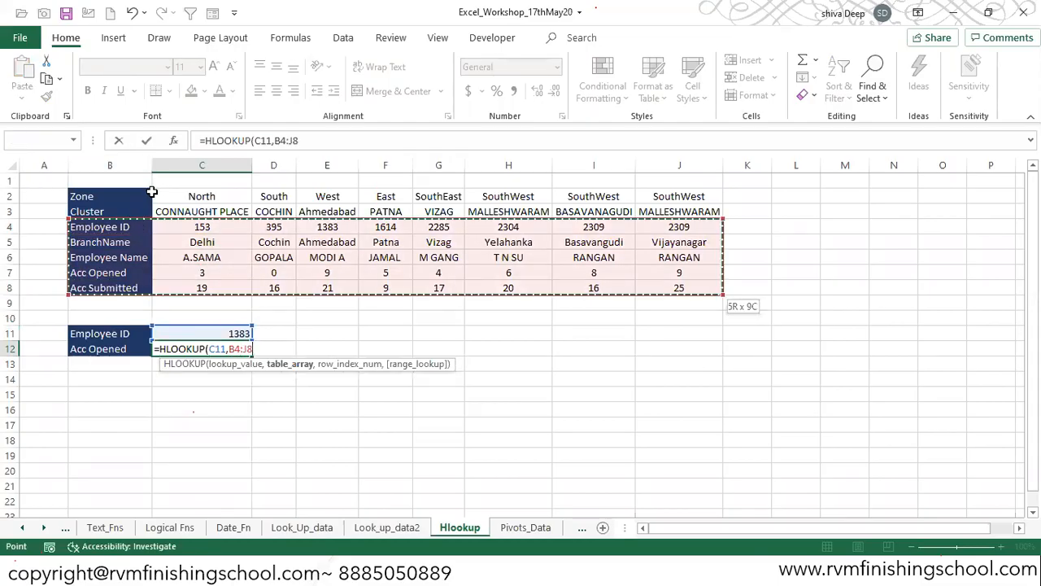
# Step: Complete the C12 formula as =HLOOKUP(C11,B4:J8,4,0), with row index 4 and exact match
pyautogui.write(',0))')
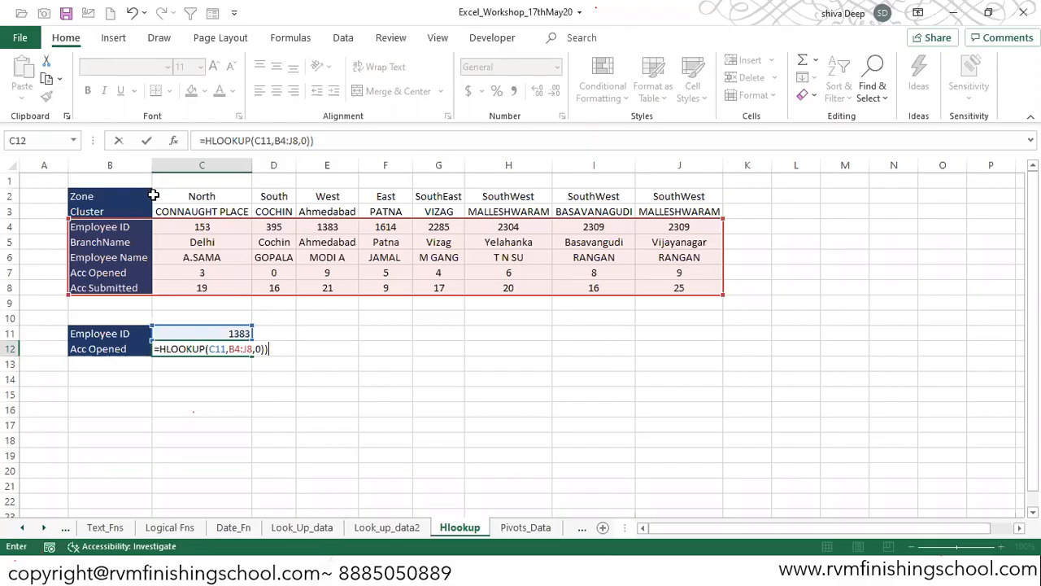
pyautogui.press('BackSpace')
pyautogui.press('BackSpace')
pyautogui.press('BackSpace')
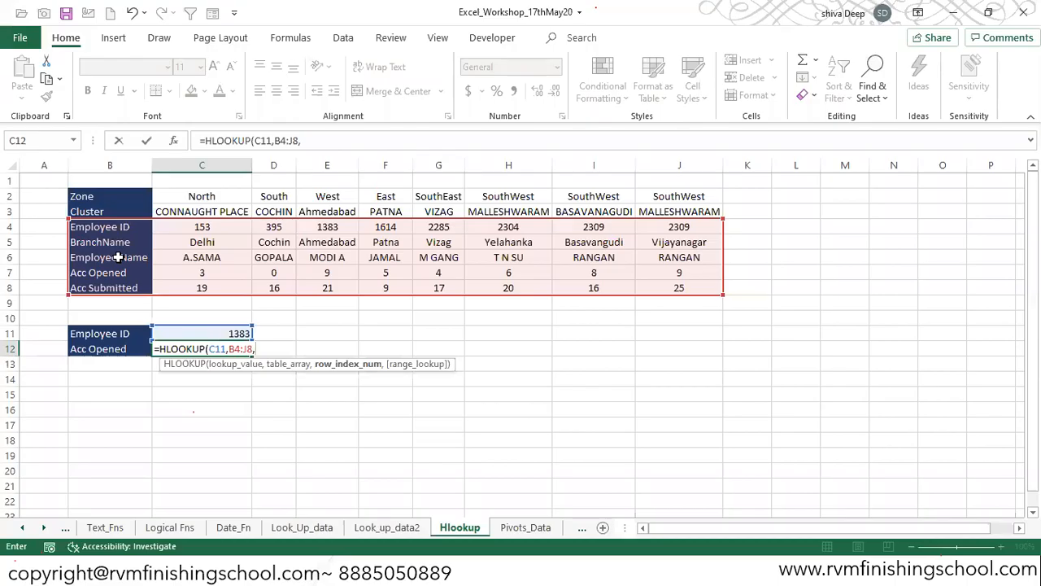
pyautogui.write('4,0))')
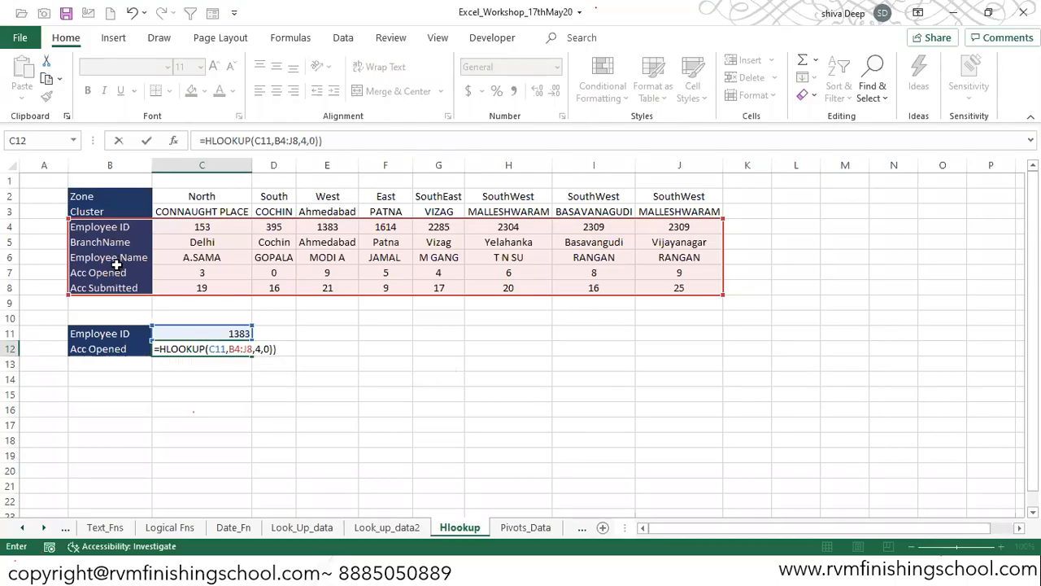
pyautogui.hotkey('ctrl', 'Return')
pyautogui.press('Right')
pyautogui.press('Right')
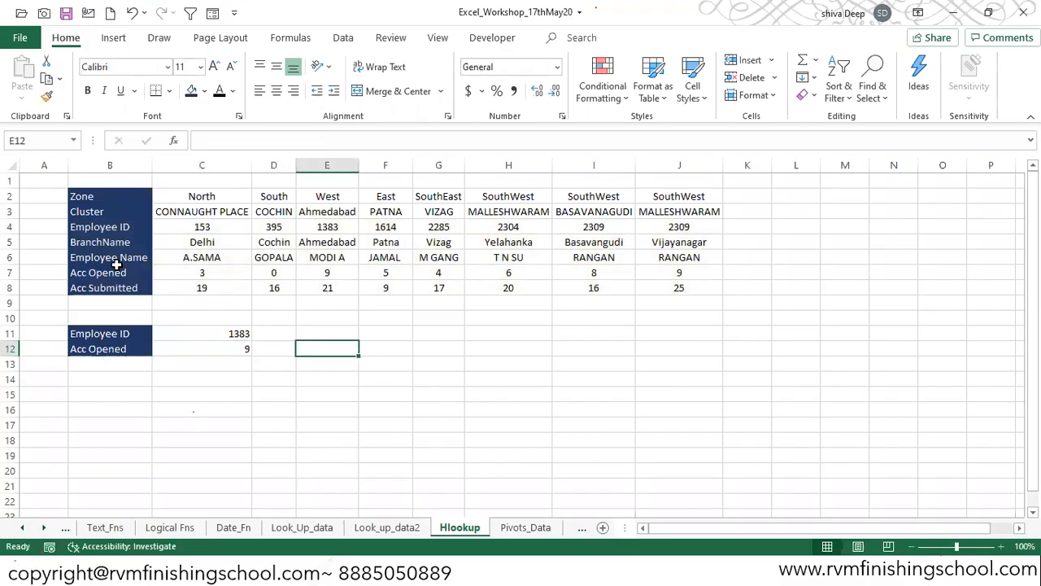
# Step: Copy the Cluster label from B3 to B15, below the existing lookup block
pyautogui.press('Left')
pyautogui.press('Left')
pyautogui.press('Up')
pyautogui.press('Up')
pyautogui.press('Up')
pyautogui.press('Up')
pyautogui.press('Up')
pyautogui.press('Up')
pyautogui.press('Left')
pyautogui.press('Up')
pyautogui.press('Up')
pyautogui.press('Up')
pyautogui.hotkey('ctrl', 'c')
pyautogui.press('Down')
pyautogui.press('Down')
pyautogui.press('Down')
pyautogui.press('Down')
pyautogui.press('Down')
pyautogui.press('Down')
pyautogui.press('Down')
pyautogui.press('Down')
pyautogui.press('Down')
pyautogui.press('Down')
pyautogui.press('Down')
pyautogui.press('Down')
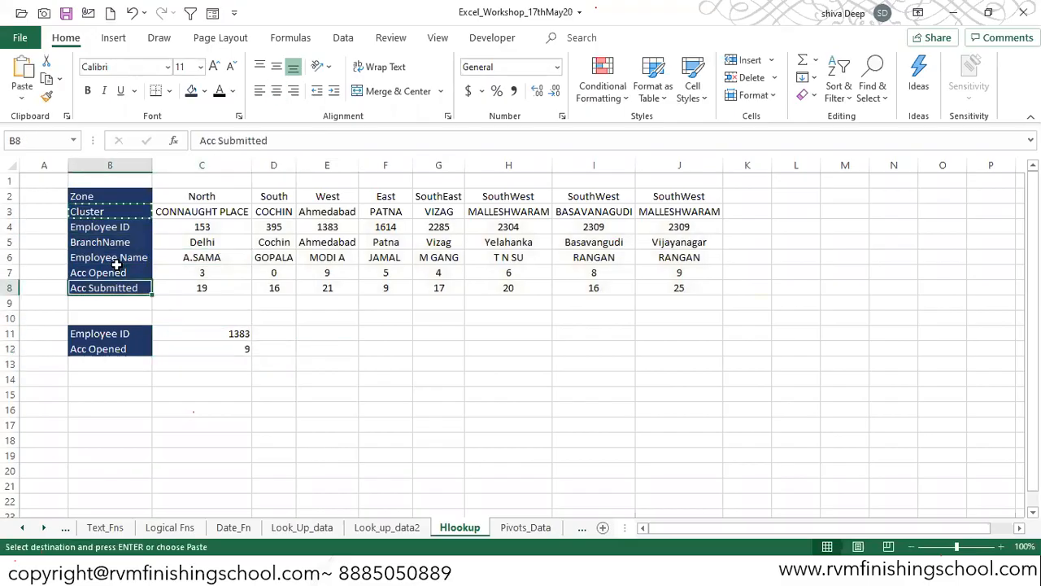
pyautogui.press('Return')
# Step: Start an INDEX formula in C15 with the Cluster row B3:J3 as the array
pyautogui.press('Right')
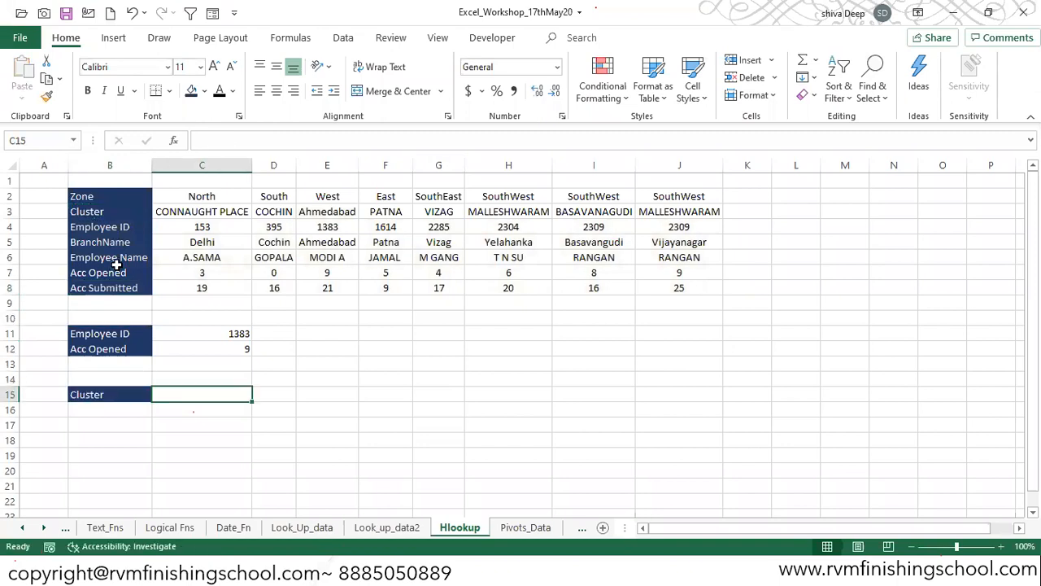
pyautogui.write('=inde')
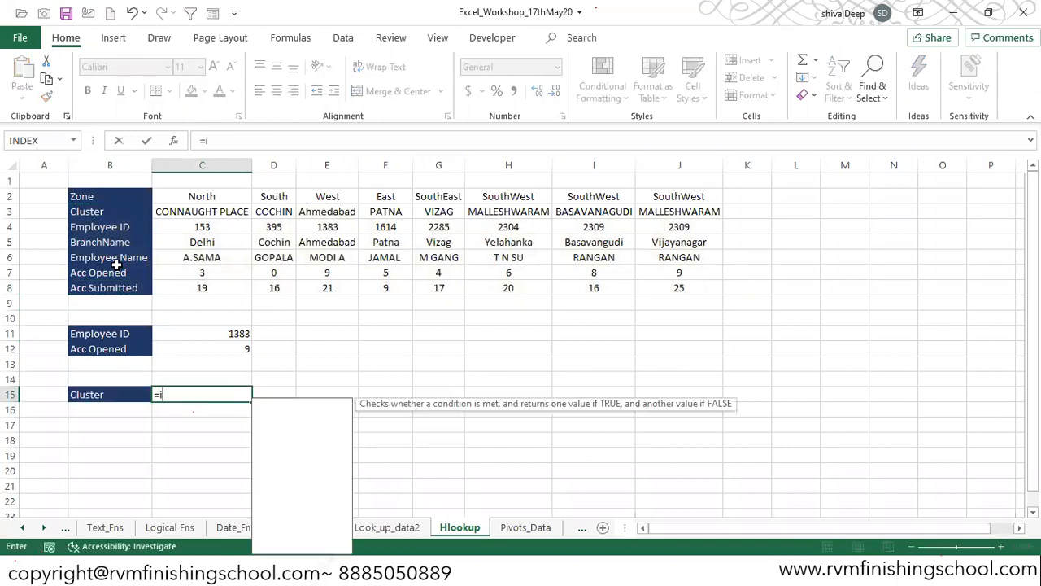
pyautogui.press('Tab')
pyautogui.press('Up')
pyautogui.press('Up')
pyautogui.press('Up')
pyautogui.press('Up')
pyautogui.press('Up')
pyautogui.press('Up')
pyautogui.press('Up')
pyautogui.press('Up')
pyautogui.press('Up')
pyautogui.press('Up')
pyautogui.press('Up')
pyautogui.press('Left')
pyautogui.press('Up')
pyautogui.hotkey('ctrl', 'shift', 'Right')
pyautogui.write(',')
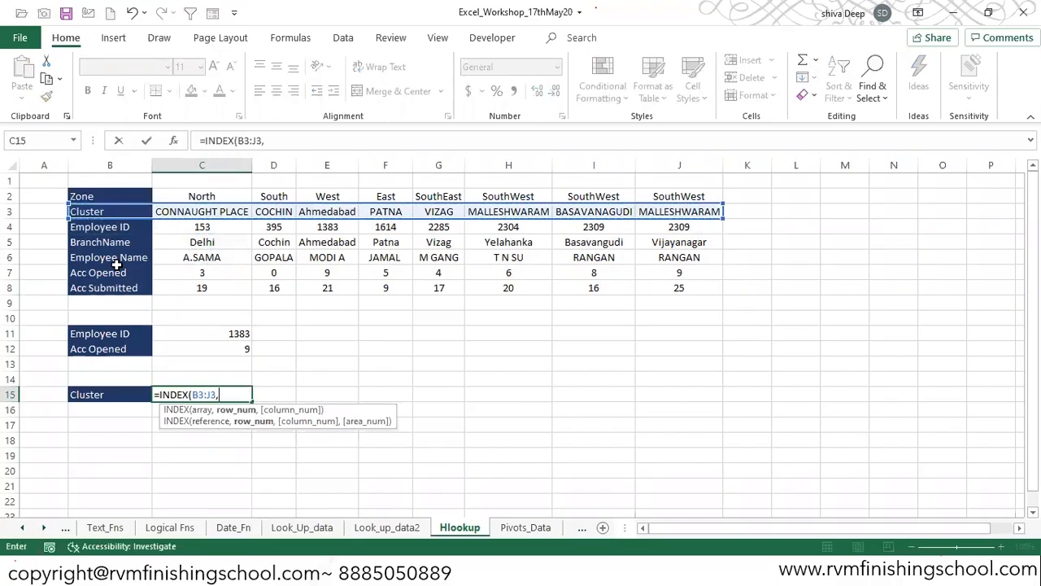
# Step: Nest a MATCH function in the C15 INDEX formula with the Employee ID in C11 as the lookup value
pyautogui.write('mat')
pyautogui.press('Tab')
pyautogui.press('Up')
pyautogui.press('Up')
pyautogui.press('Up')
pyautogui.press('Up')
pyautogui.write(',')
# Step: Complete the C15 formula as =INDEX(B3:J3,MATCH(C11,B4:J4,0)), using the Employee ID row as lookup array with exact match
pyautogui.press('Up')
pyautogui.press('Up')
pyautogui.press('Up')
pyautogui.press('Up')
pyautogui.press('Up')
pyautogui.press('Up')
pyautogui.press('Up')
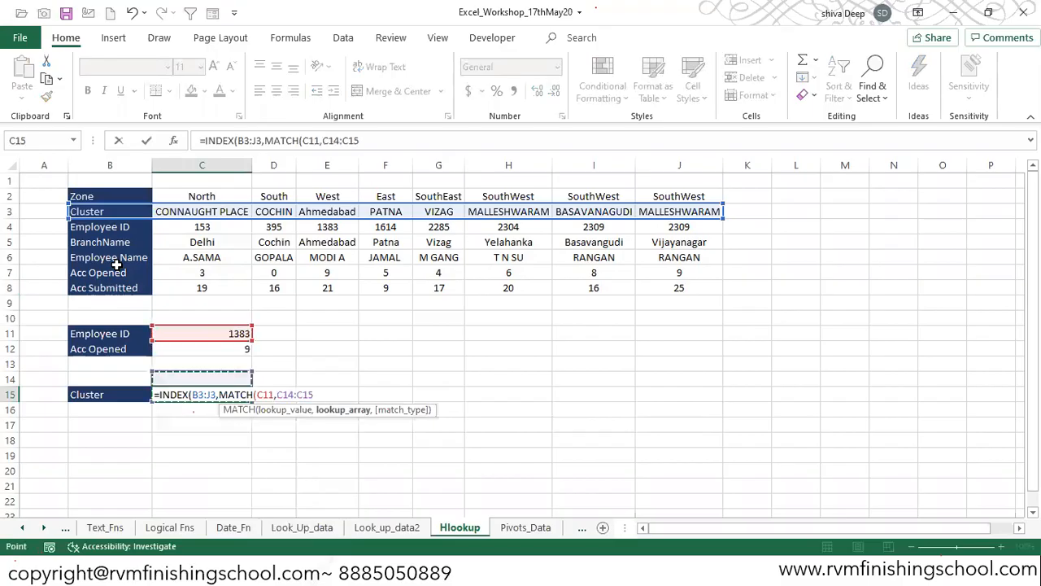
pyautogui.press('Left')
pyautogui.press('Up')
pyautogui.press('Up')
pyautogui.press('Up')
pyautogui.press('Up')
pyautogui.hotkey('ctrl', 'shift', 'Right')
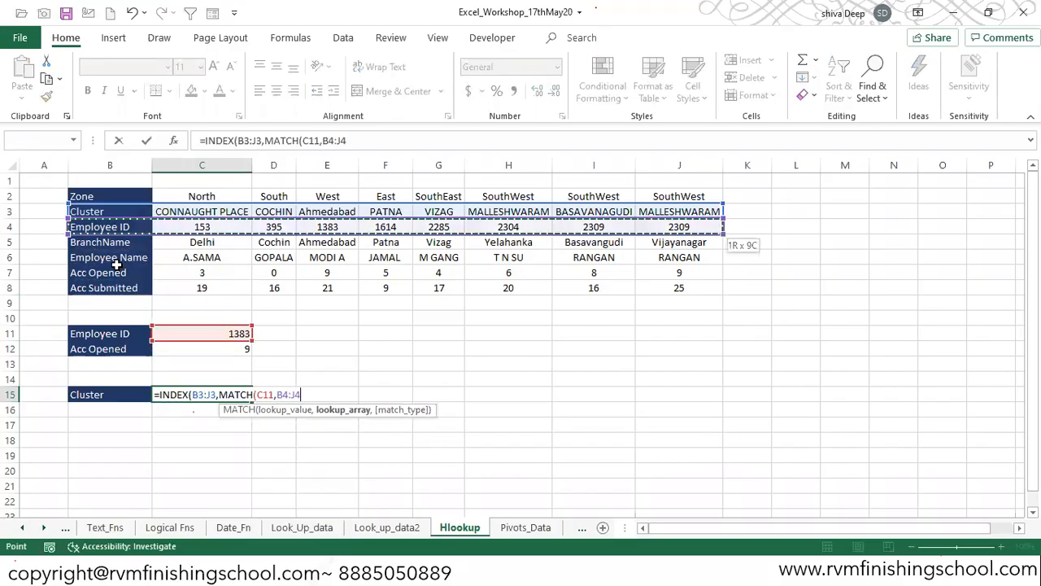
pyautogui.write(',0))')
pyautogui.press('Return')
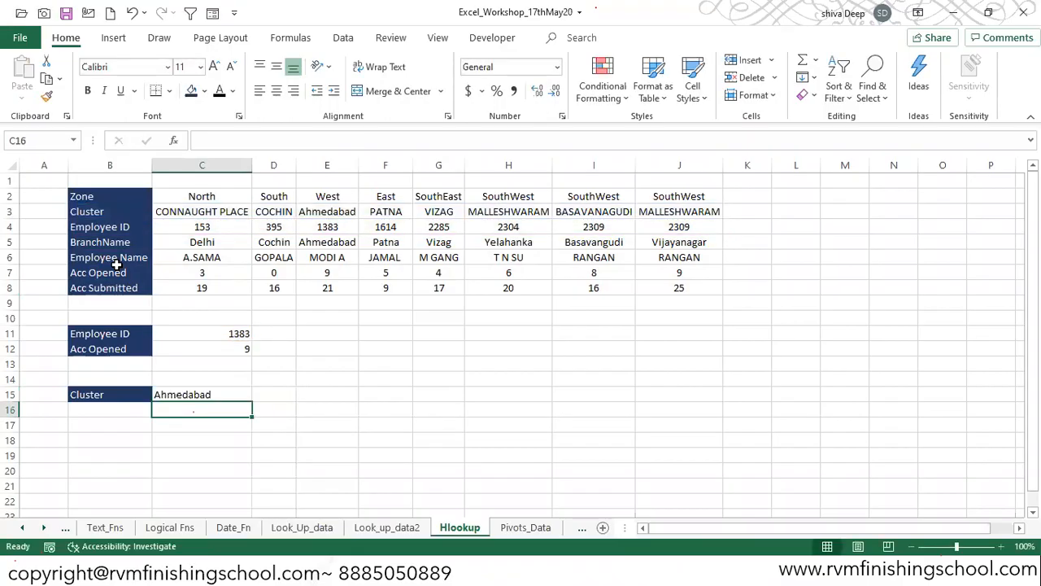
pyautogui.press('Up')
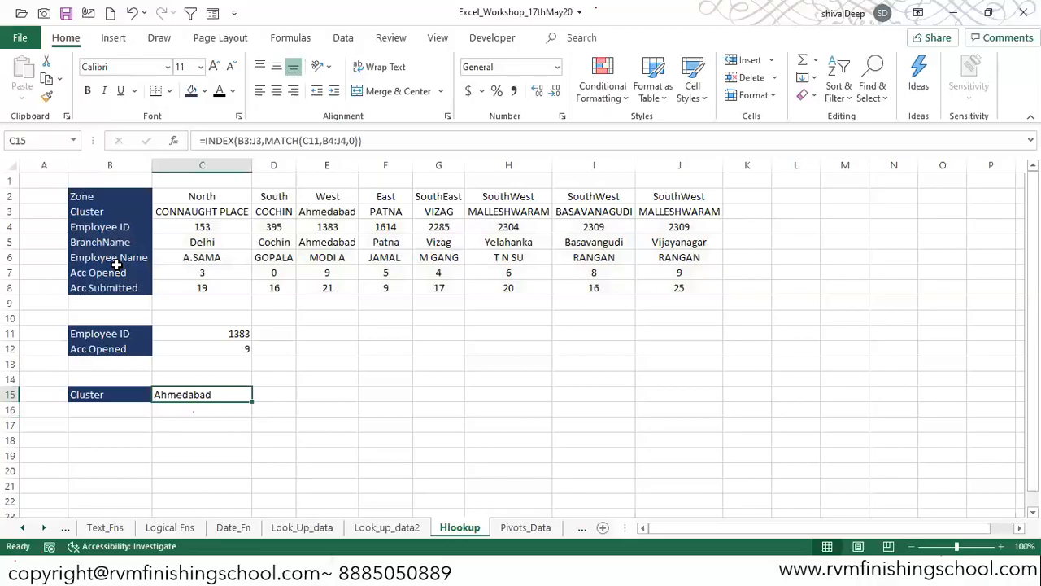
# Step: On the Look_up_data2 sheet, start an XLOOKUP formula in L4 with G4 as the lookup value
pyautogui.click(386, 527)
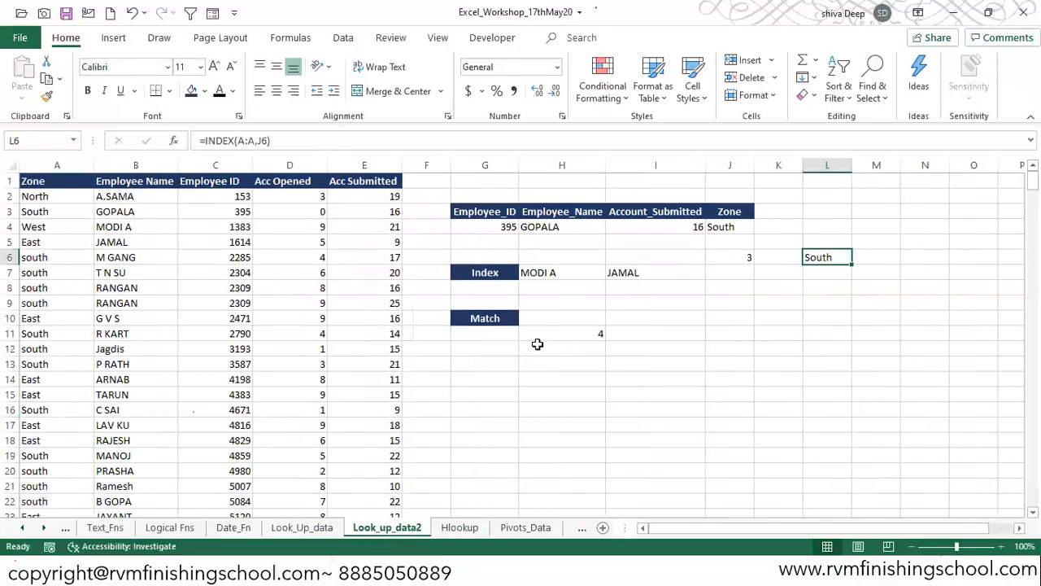
pyautogui.click(821, 224)
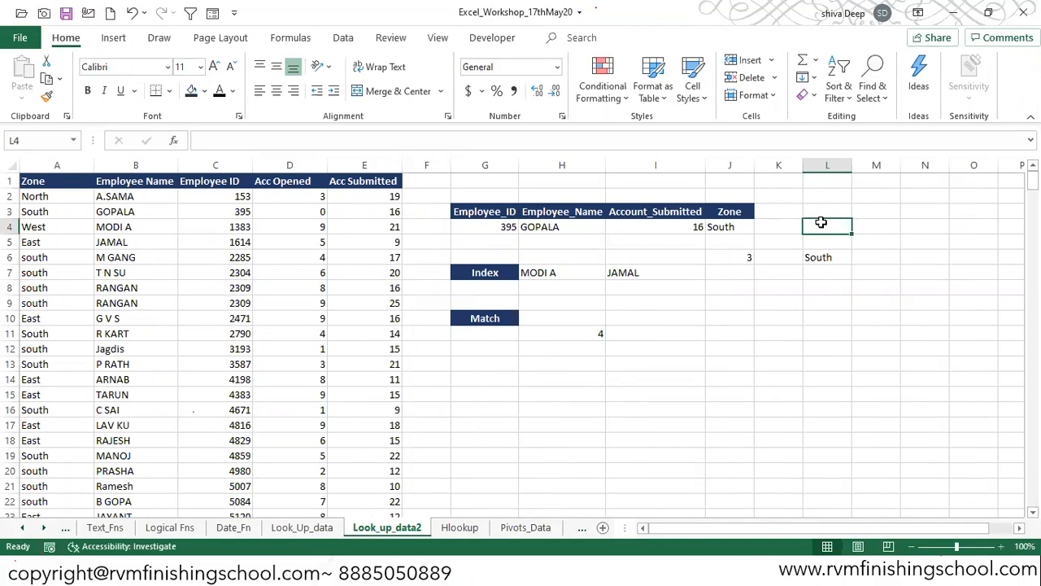
pyautogui.write('=')
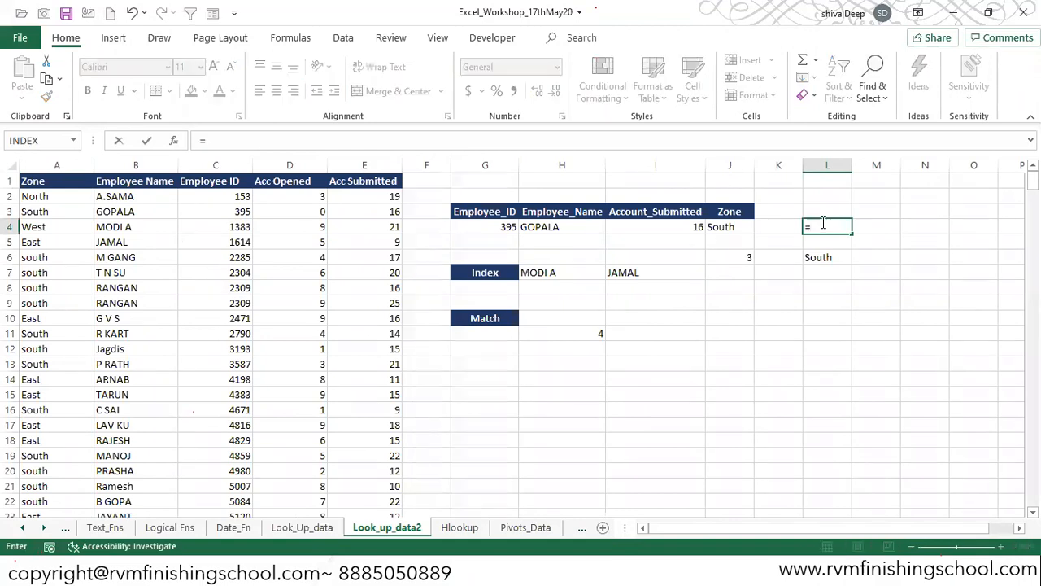
pyautogui.write('xl')
pyautogui.press('Tab')
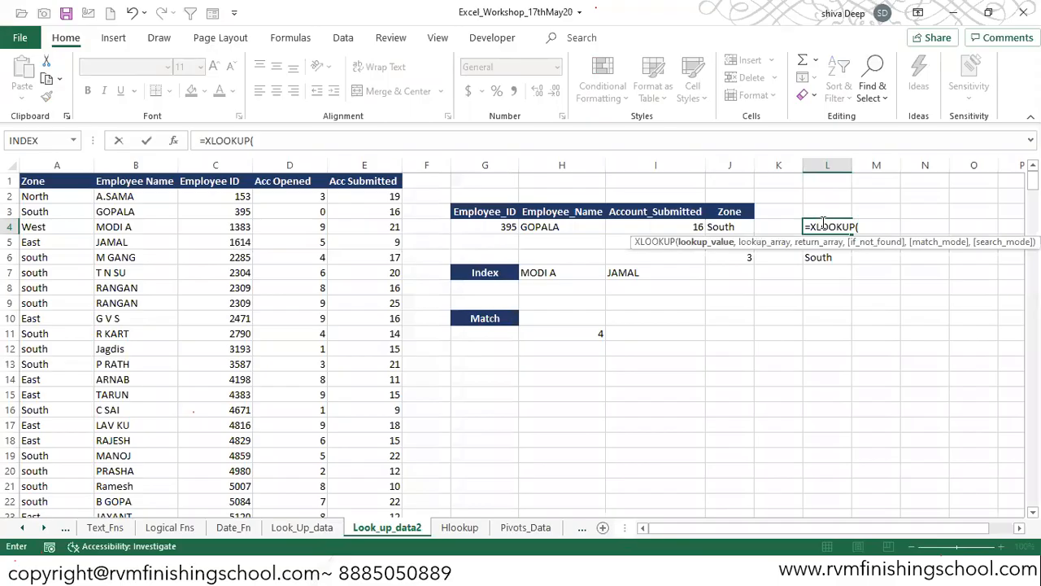
pyautogui.press('Left')
pyautogui.press('Left')
pyautogui.press('Left')
pyautogui.press('Left')
pyautogui.press('Left')
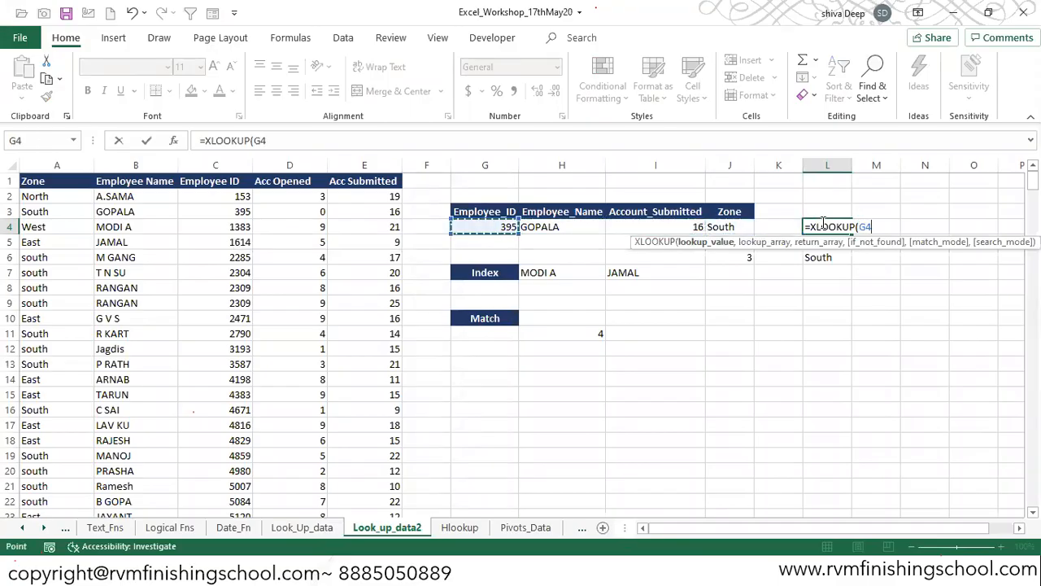
pyautogui.write(',')
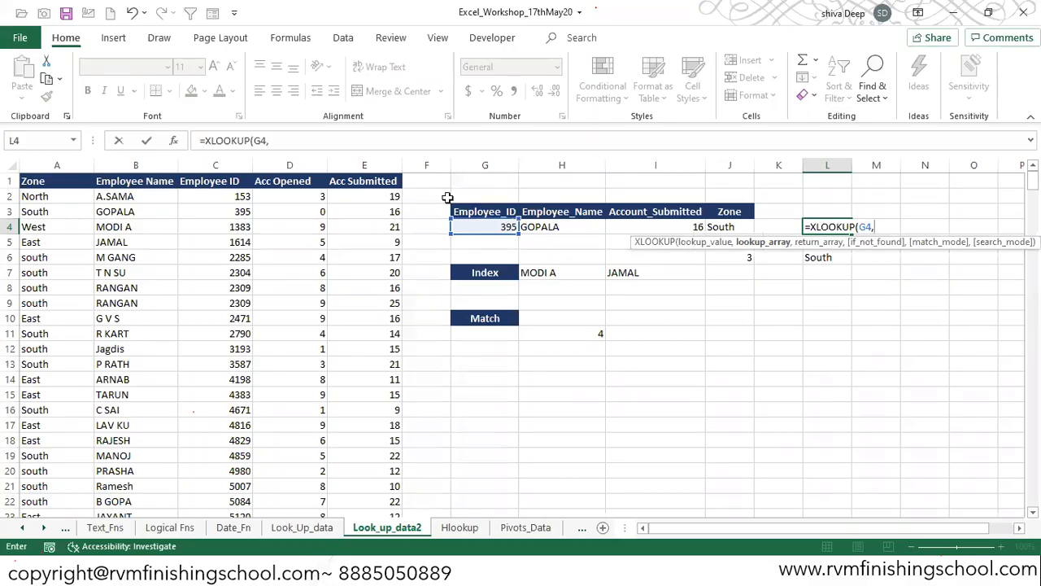
# Step: Complete the L4 formula as =XLOOKUP(G4,C:C,B:B), with Employee ID as lookup array and Employee Name as return array
pyautogui.click(215, 167)
pyautogui.write(',')
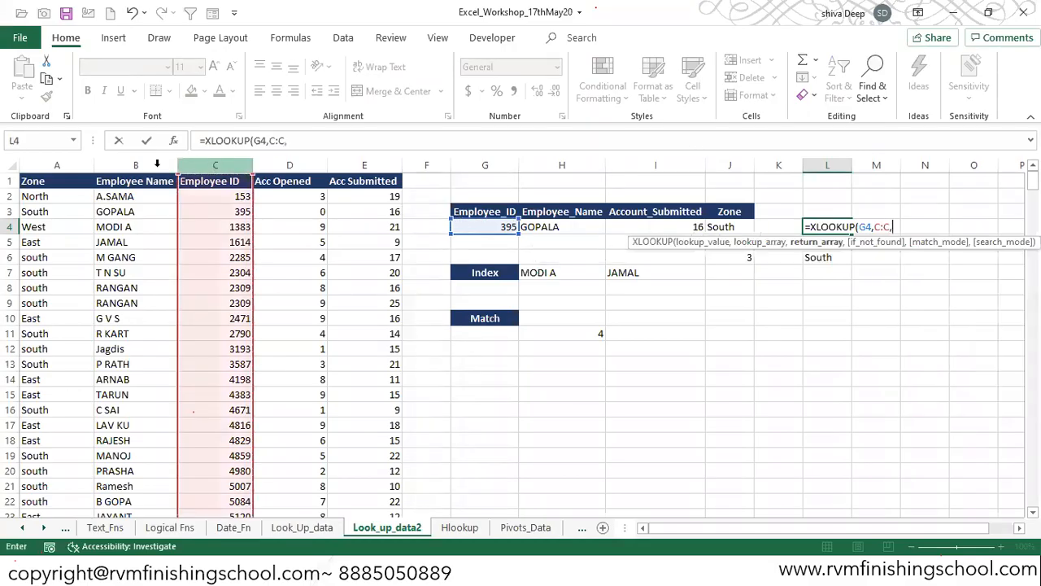
pyautogui.click(134, 163)
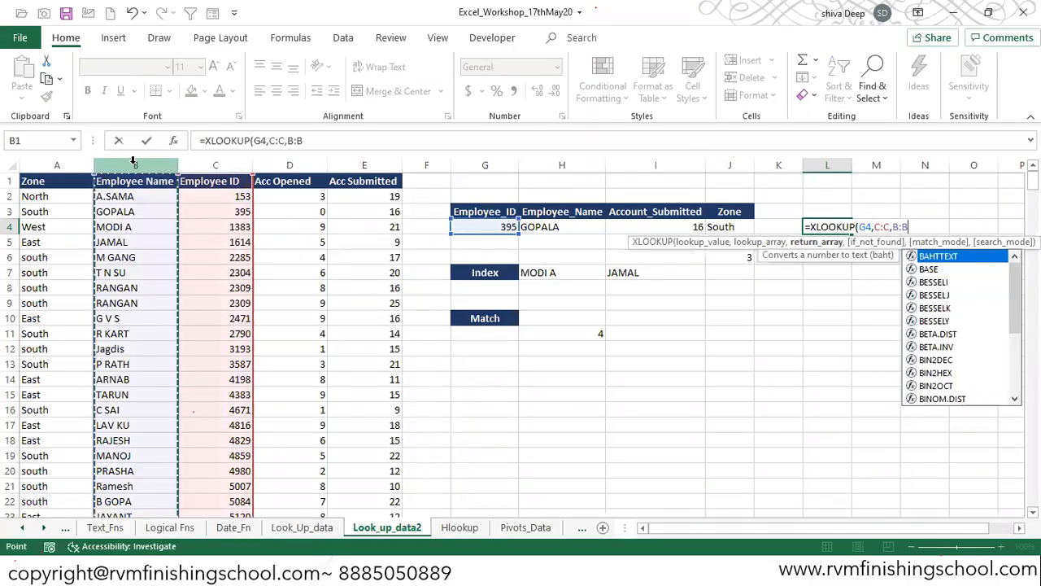
pyautogui.press('Return')
pyautogui.press('Up')
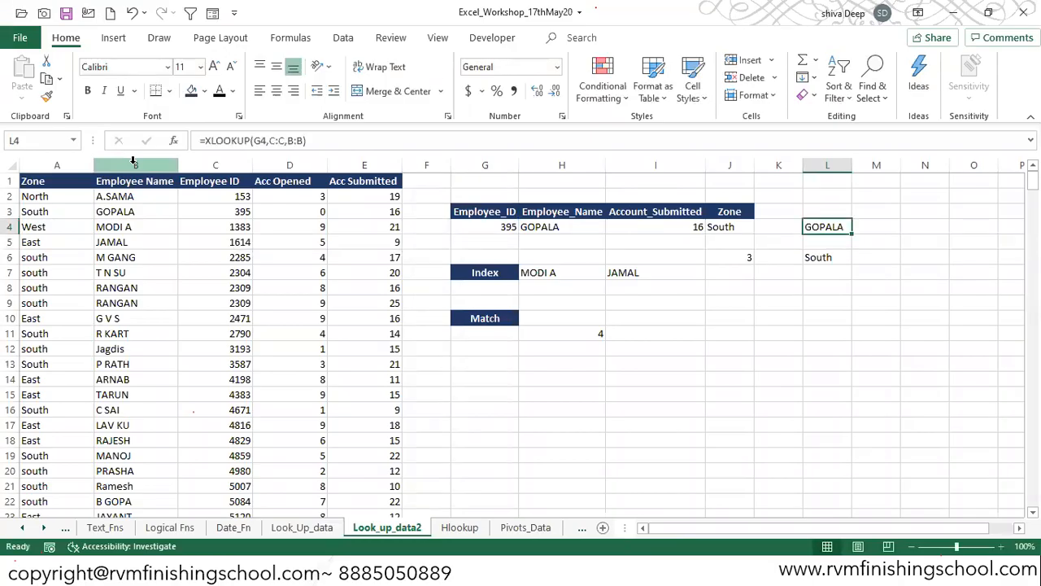
# Step: Review the arguments of the XLOOKUP formula in L4, especially its lookup array, and leave the formula as it is
pyautogui.press('F2')
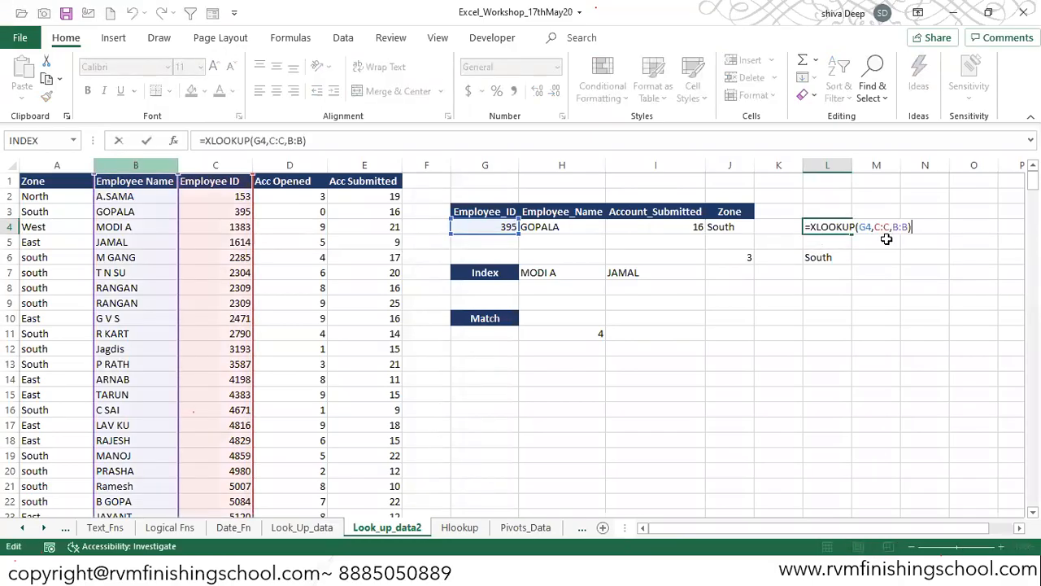
pyautogui.click(878, 226)
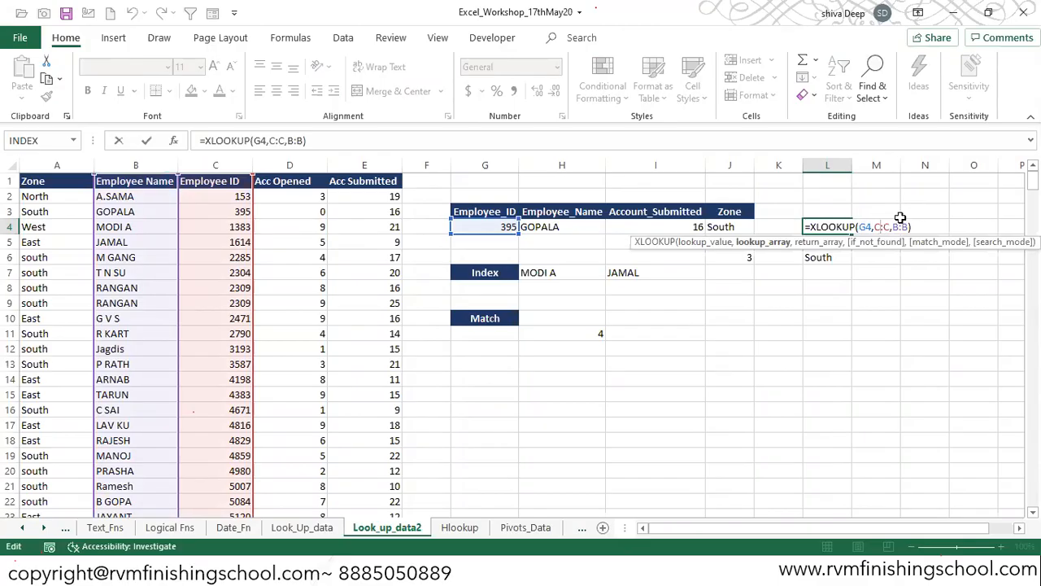
pyautogui.write('`')
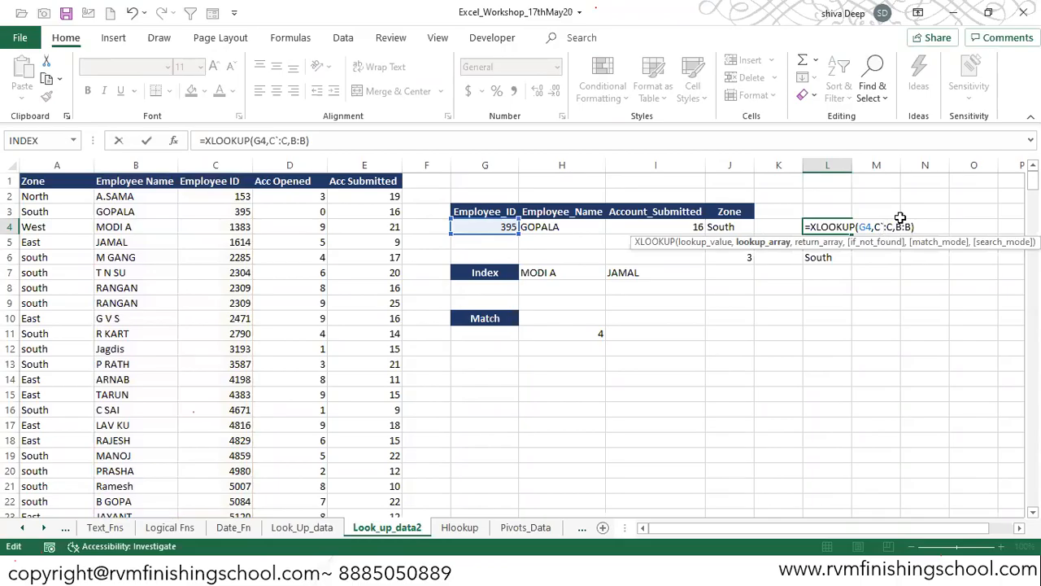
pyautogui.press('BackSpace')
pyautogui.hotkey('ctrl', 'Return')
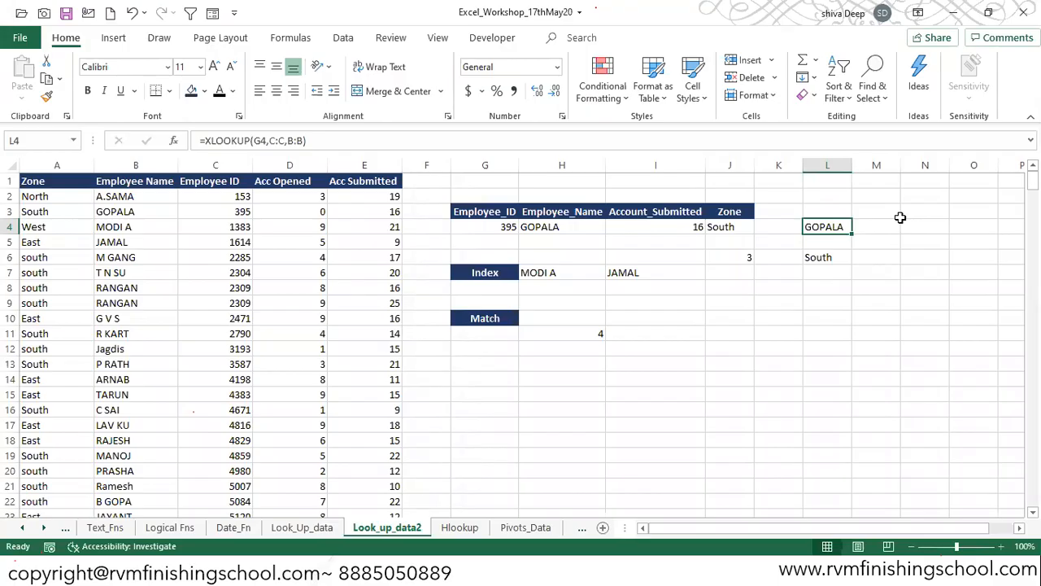
pyautogui.click(655, 317)
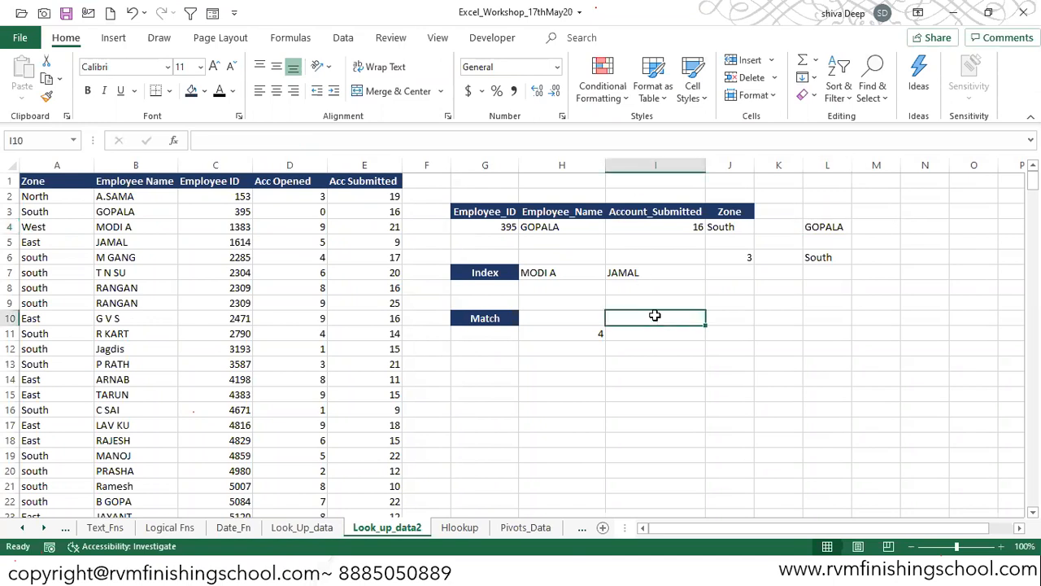